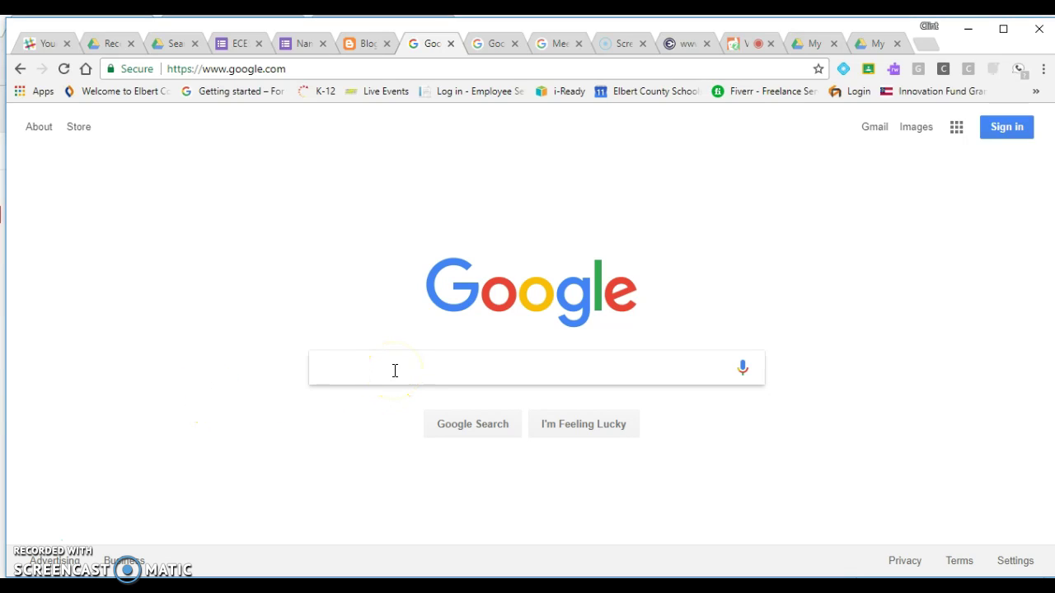
- Search the web for "Google mymaps", get into Google My Maps, and create a new map
text(Google mympa)
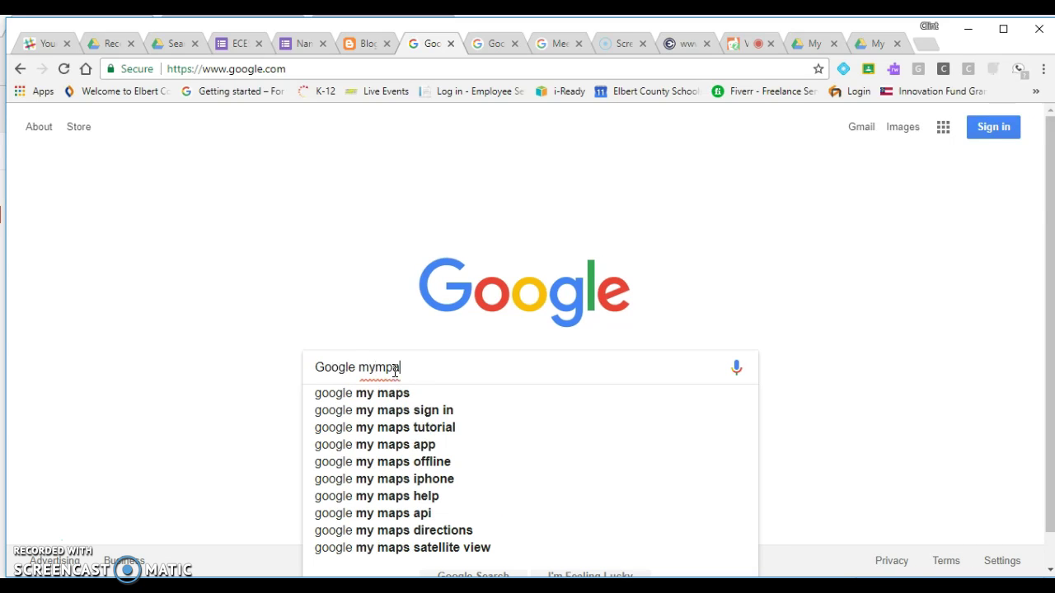
key(BackSpace)
key(BackSpace)
text(maps)
key(Return)
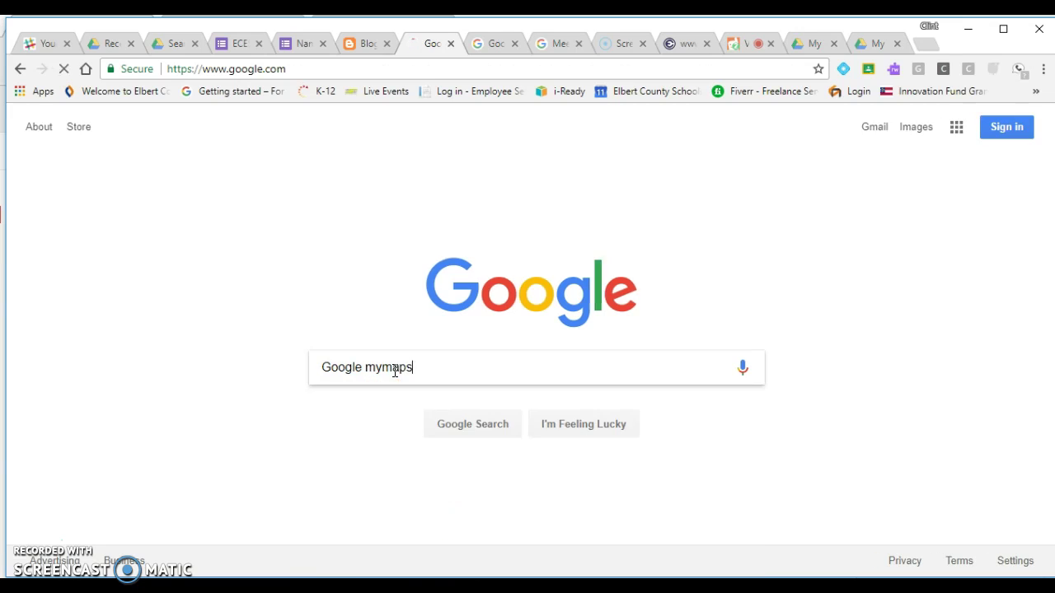
click(208, 312)
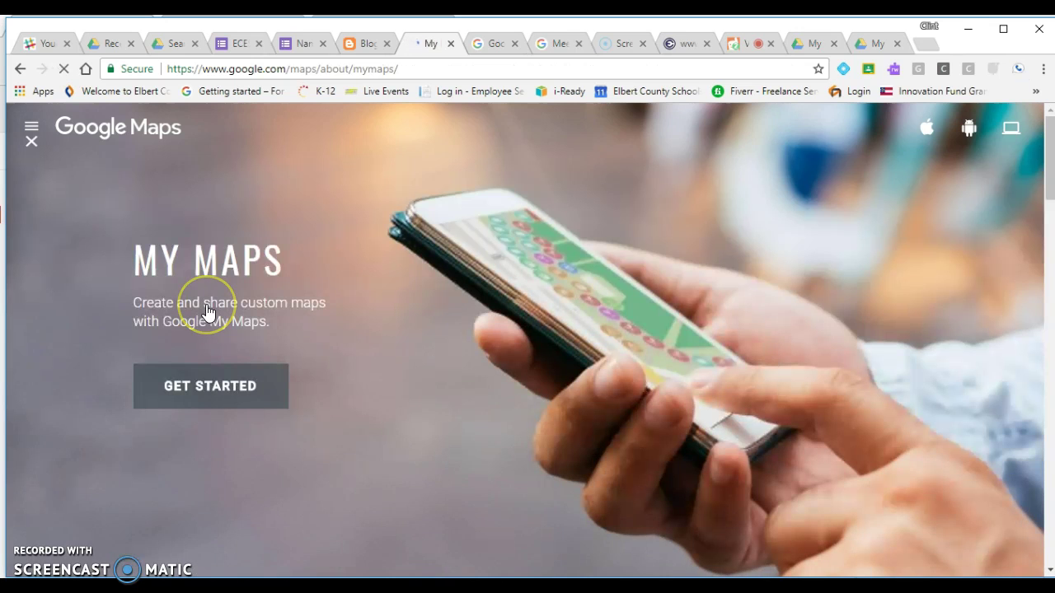
click(207, 392)
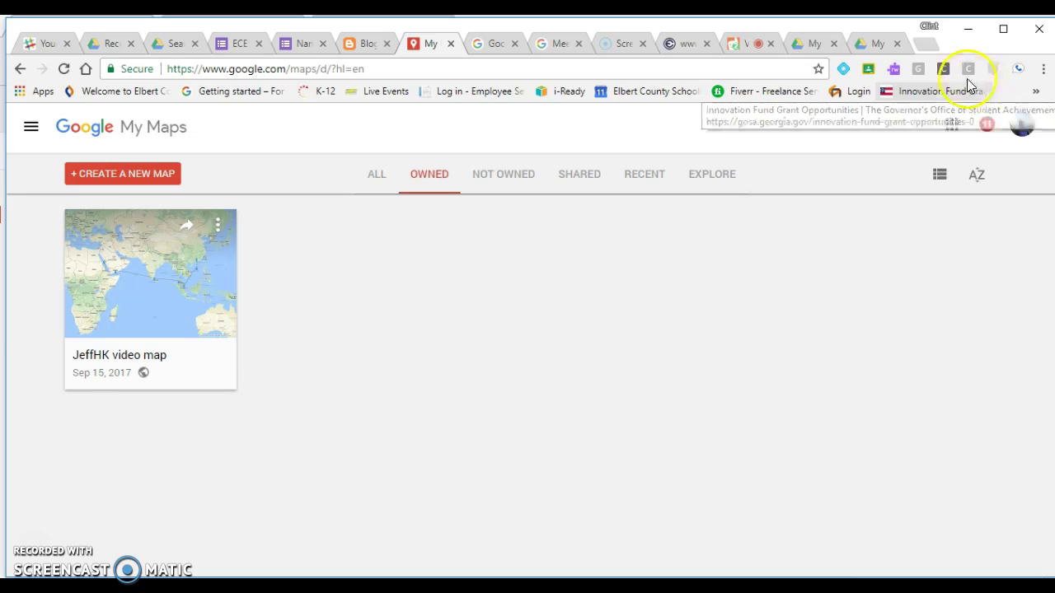
click(114, 179)
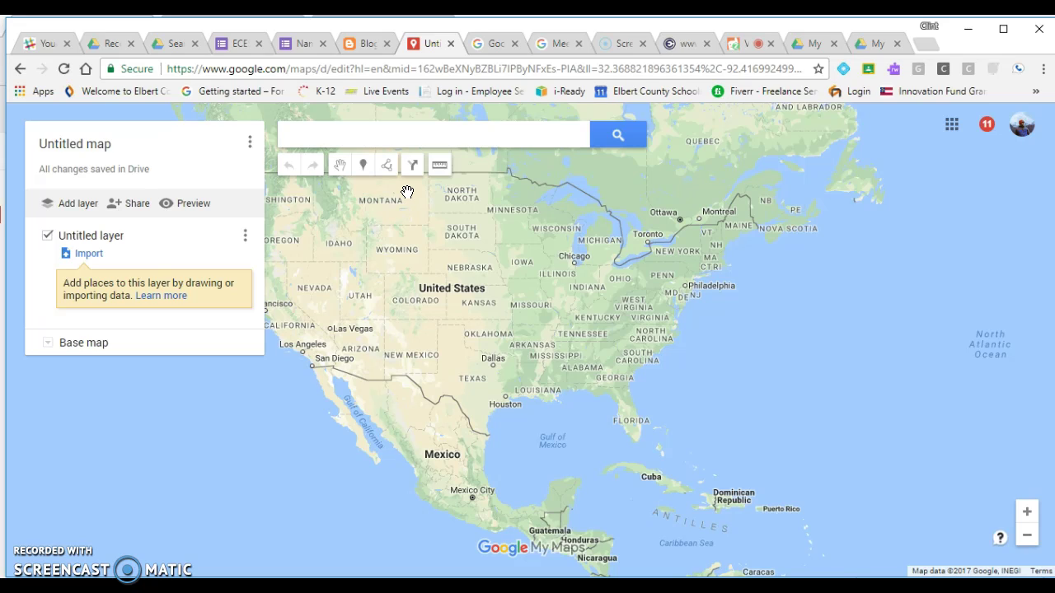
- Find Rattler Ford Campground in Robbinsville, NC and add it to the map as a marker
click(392, 141)
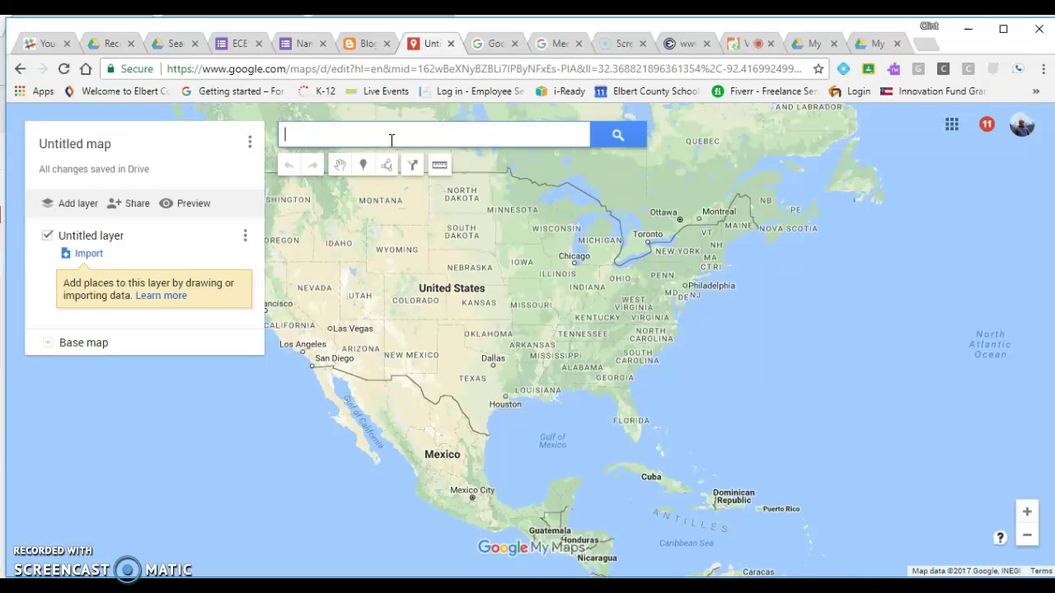
text(Ratt)
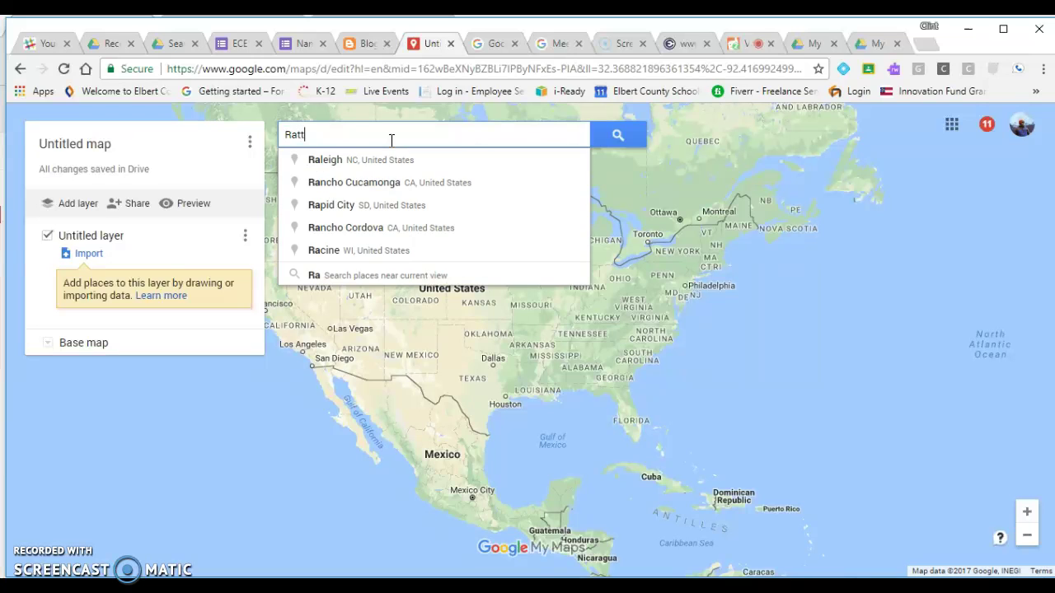
text(ler)
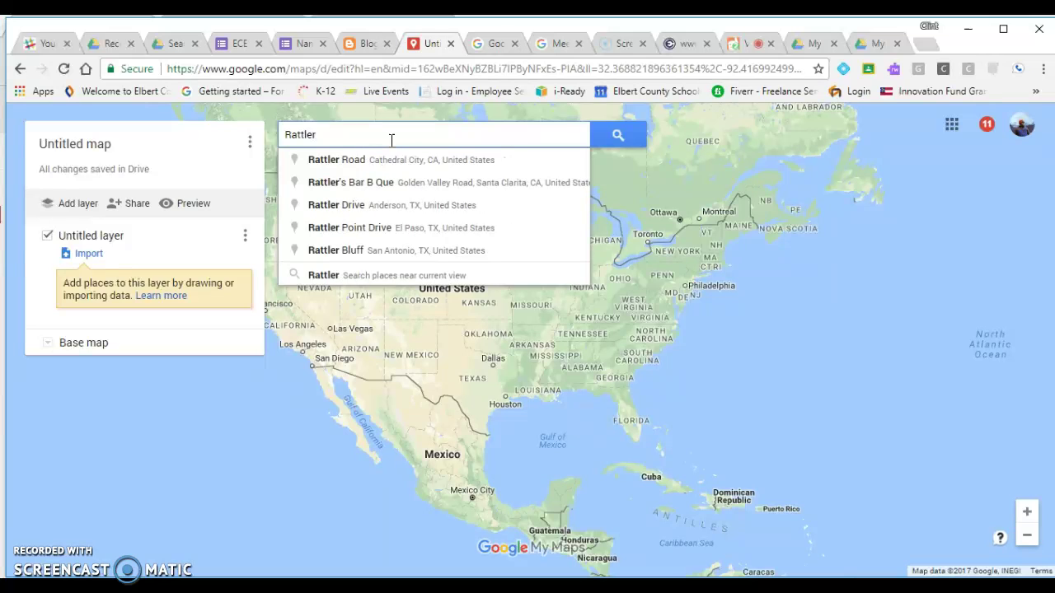
text('s Fun)
key(BackSpace)
key(BackSpace)
key(BackSpace)
key(BackSpace)
key(BackSpace)
key(BackSpace)
key(BackSpace)
key(BackSpace)
key(BackSpace)
key(BackSpace)
text(tlers ford camp)
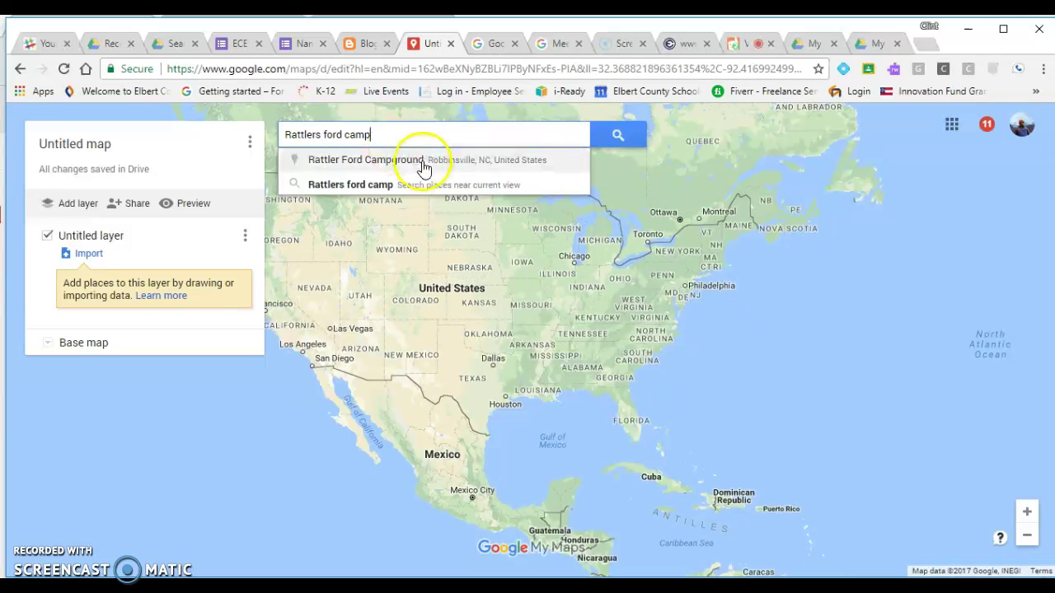
click(422, 160)
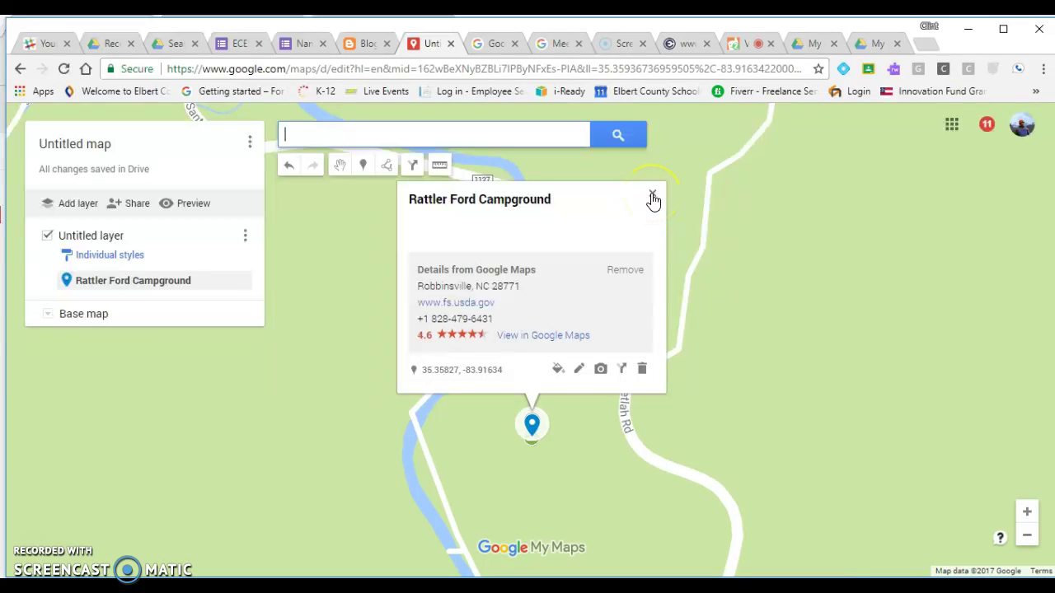
click(652, 198)
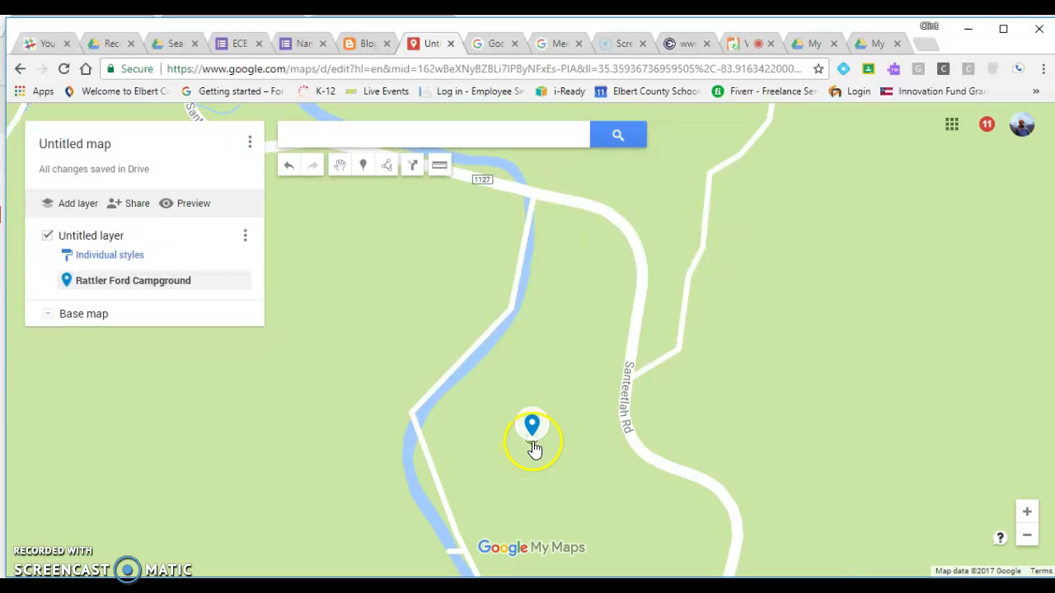
- Start adding an image from the computer to the Rattler Ford Campground marker
scroll(535, 435, down, 3)
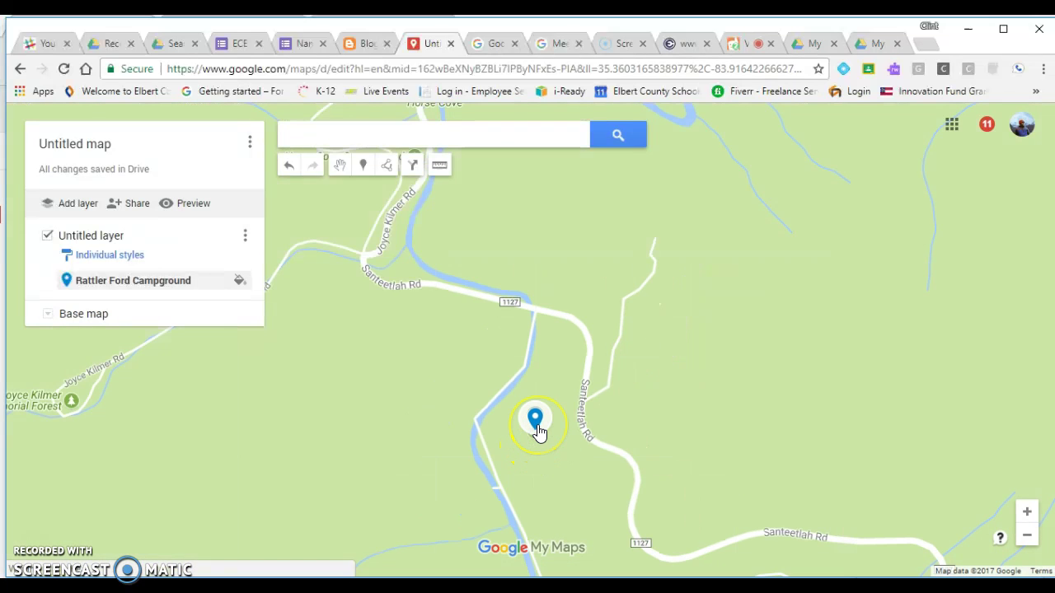
scroll(538, 433, down, 3)
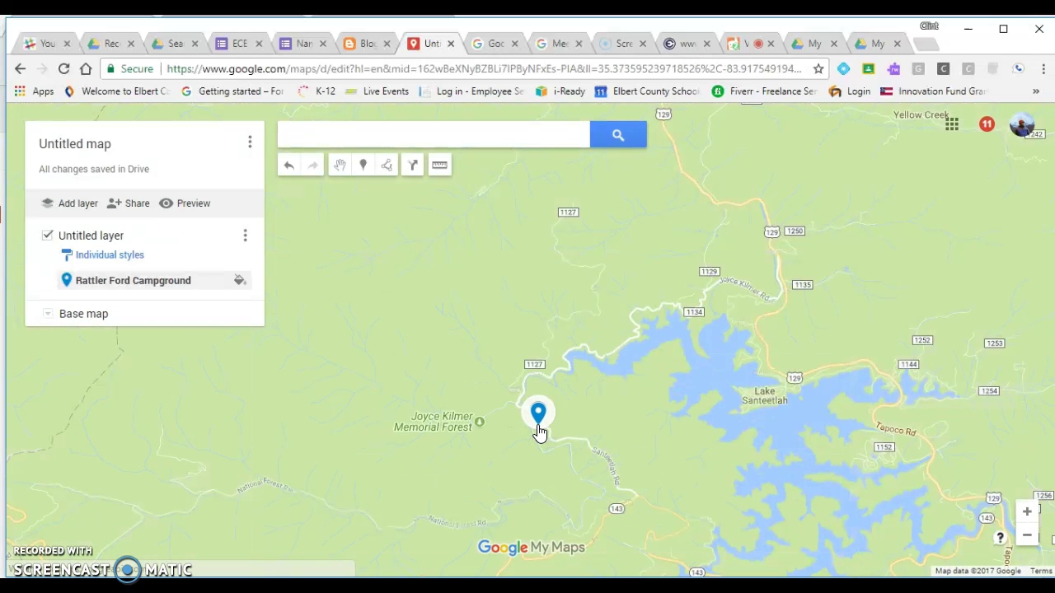
scroll(538, 433, up, 3)
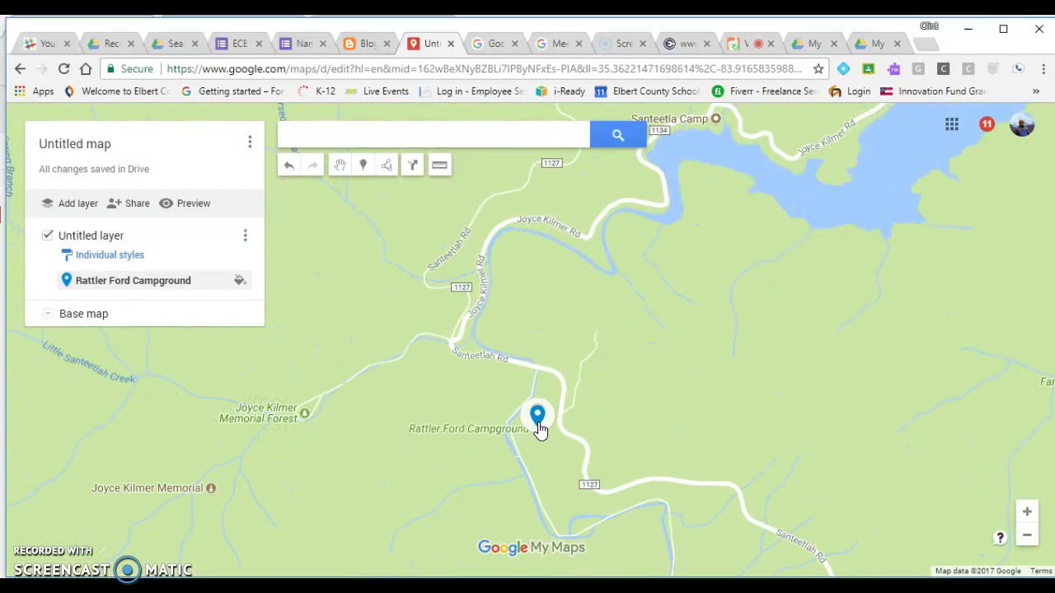
click(537, 424)
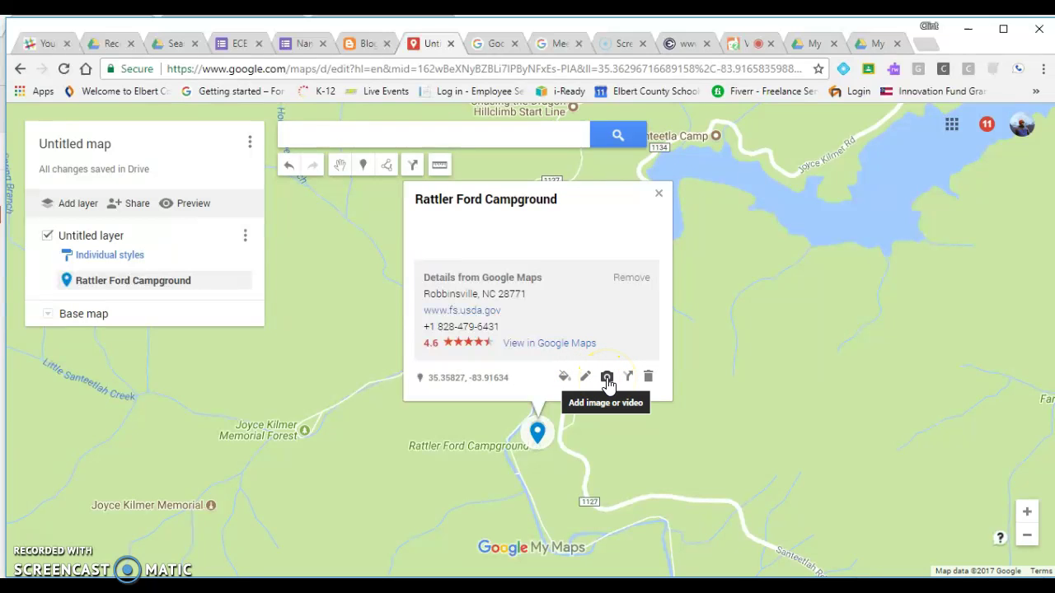
click(608, 379)
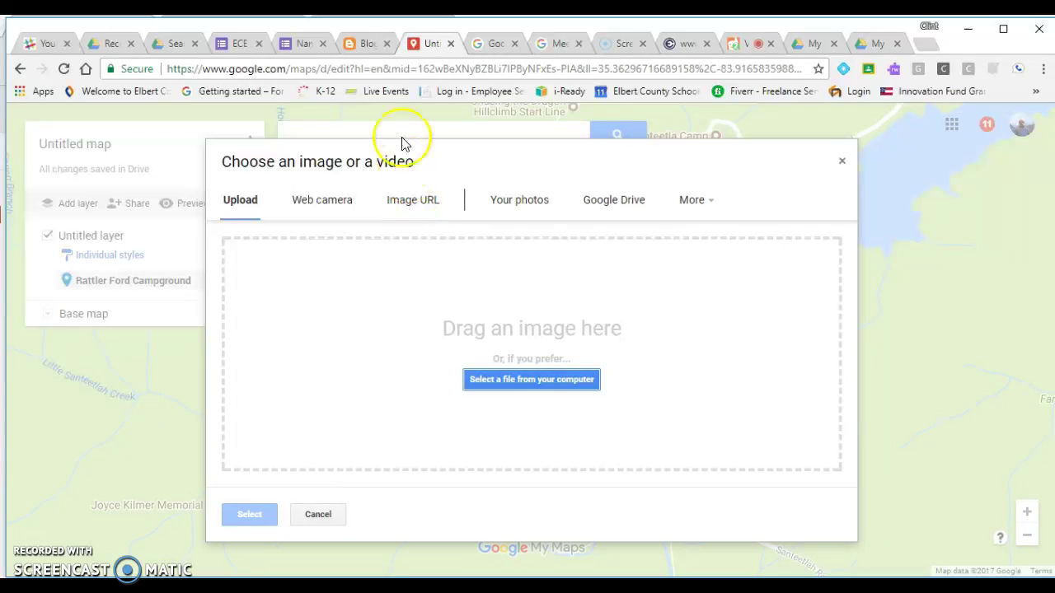
click(422, 210)
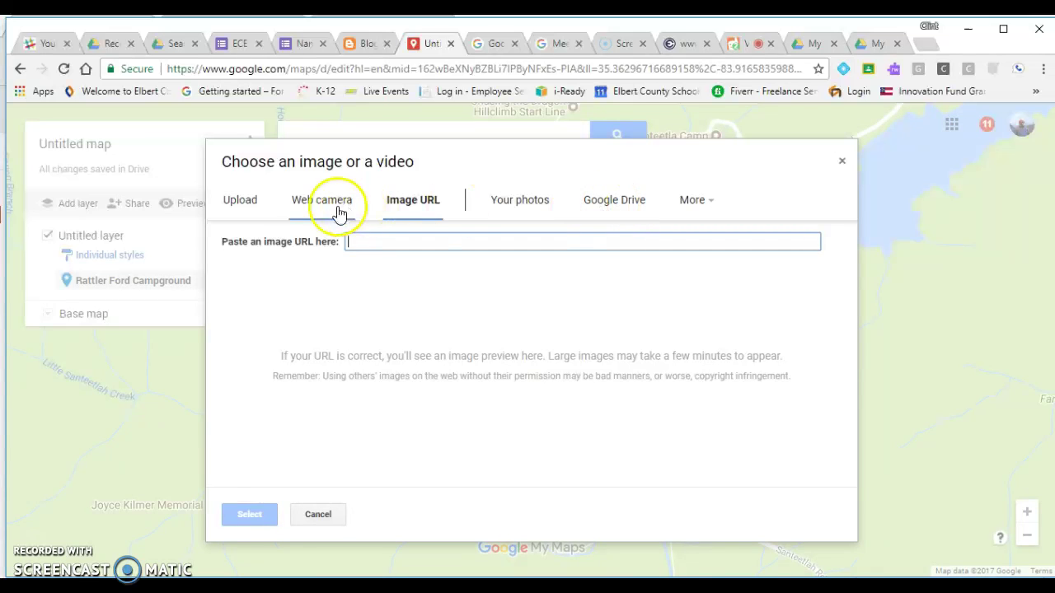
click(234, 203)
click(494, 380)
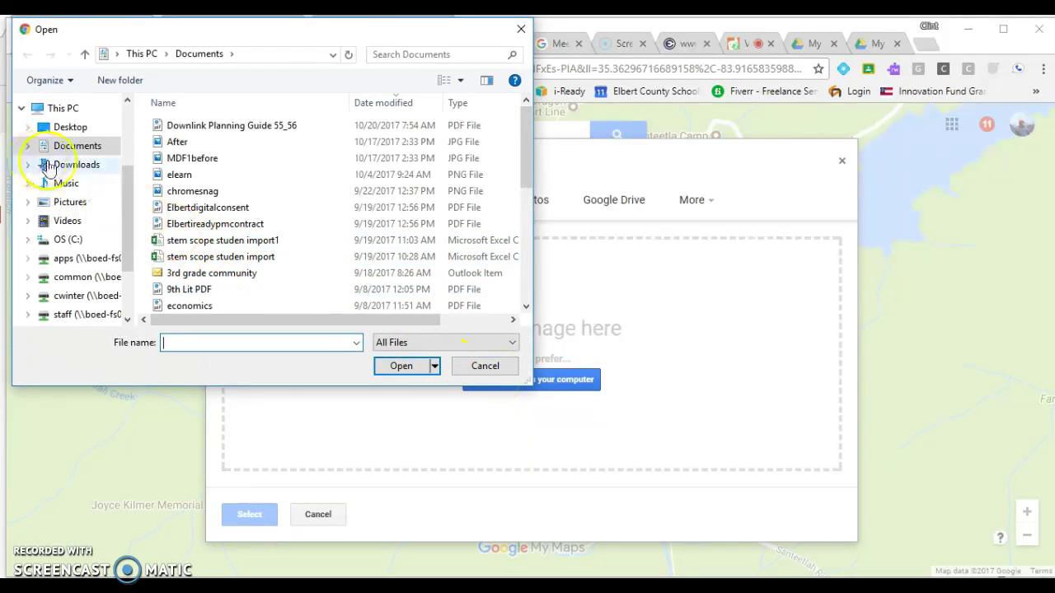
- Upload the Desktop photo IMG_3444 to the Rattler Ford Campground marker and save it
click(80, 132)
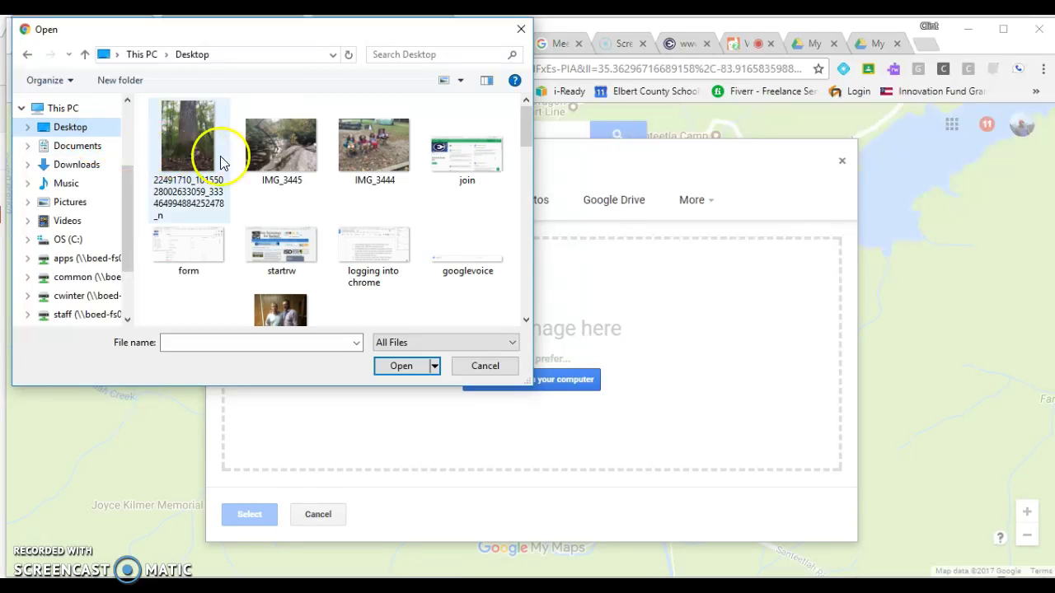
click(216, 162)
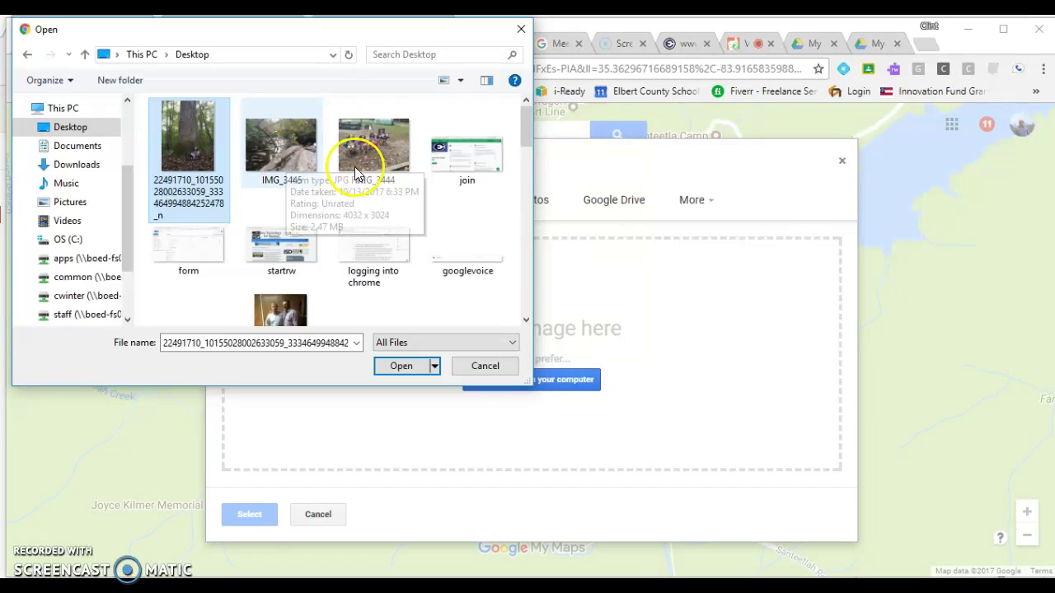
click(293, 165)
click(361, 169)
click(189, 165)
click(364, 169)
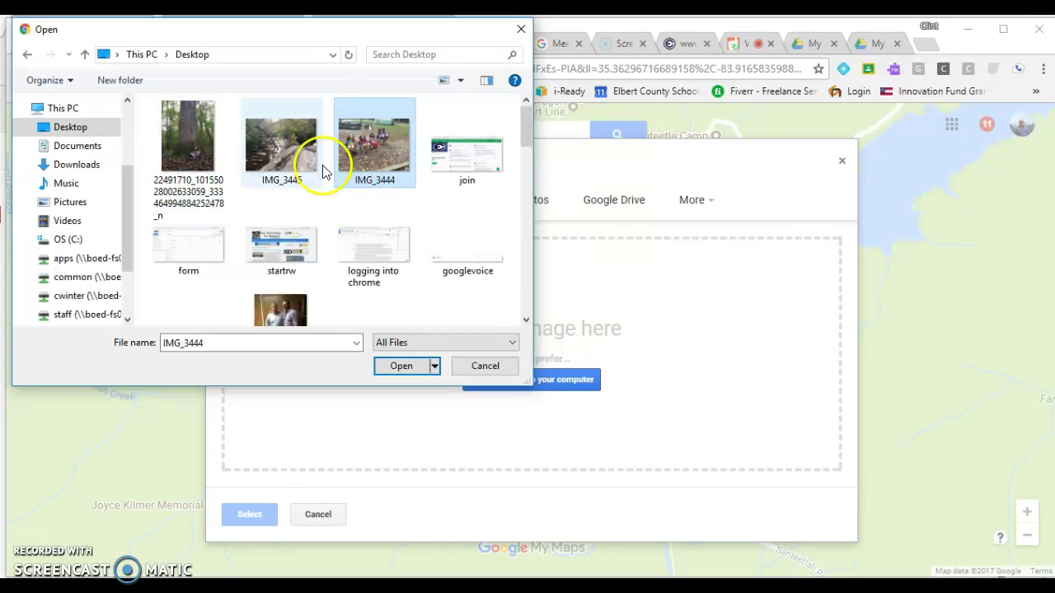
click(401, 365)
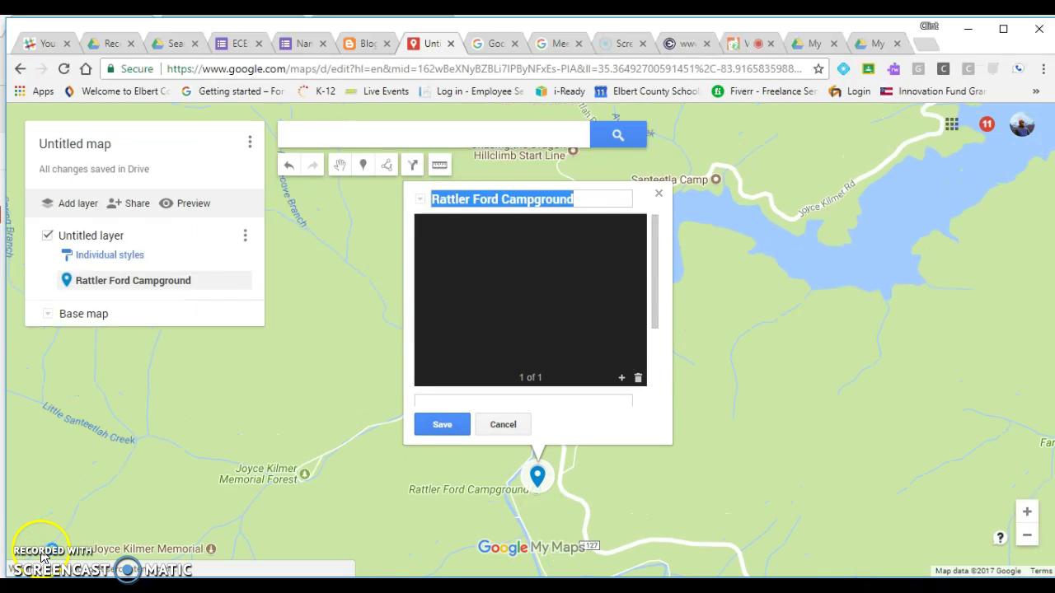
click(438, 425)
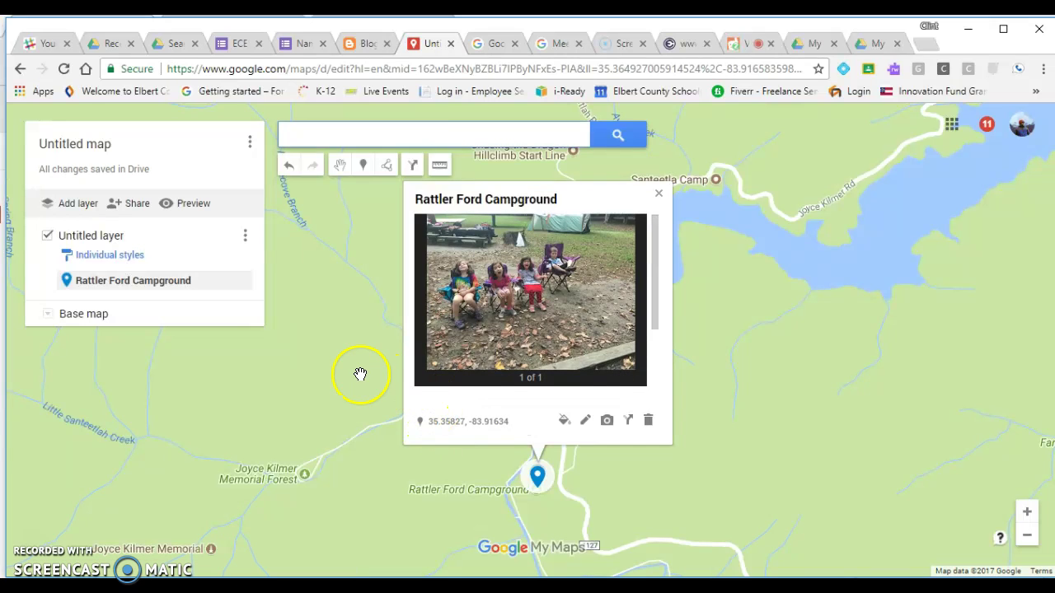
- Review the Rattler Ford Campground marker's details and attached photo, and close its card
scroll(631, 377, down, 2)
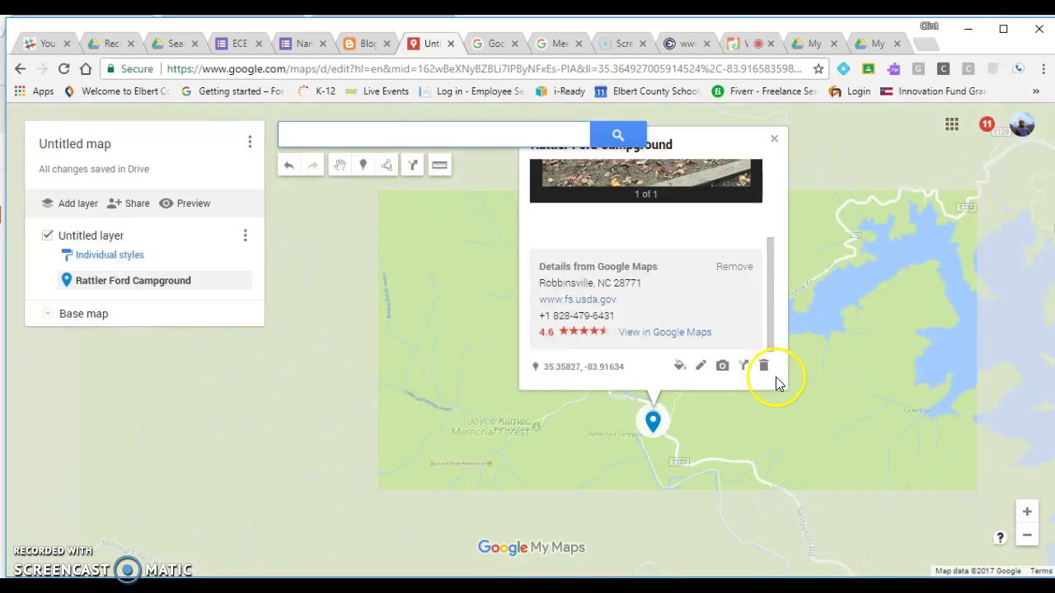
click(774, 138)
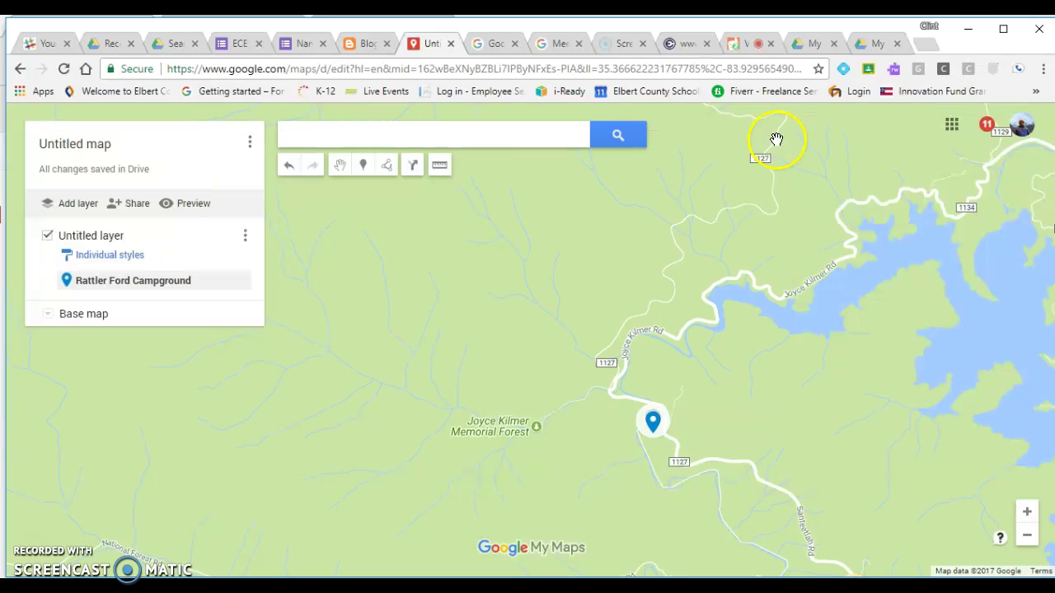
scroll(739, 362, down, 5)
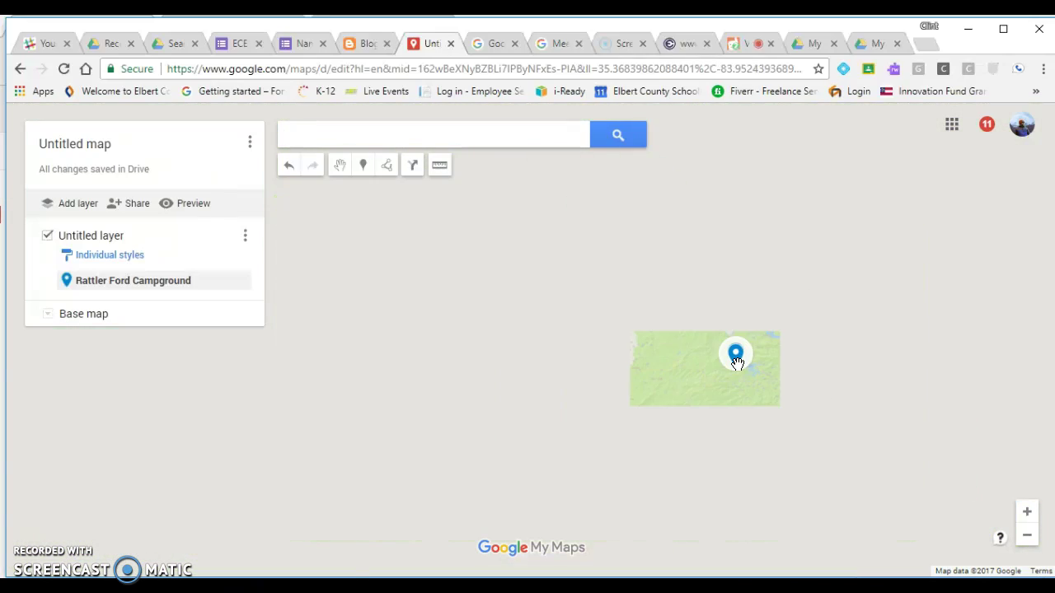
click(737, 358)
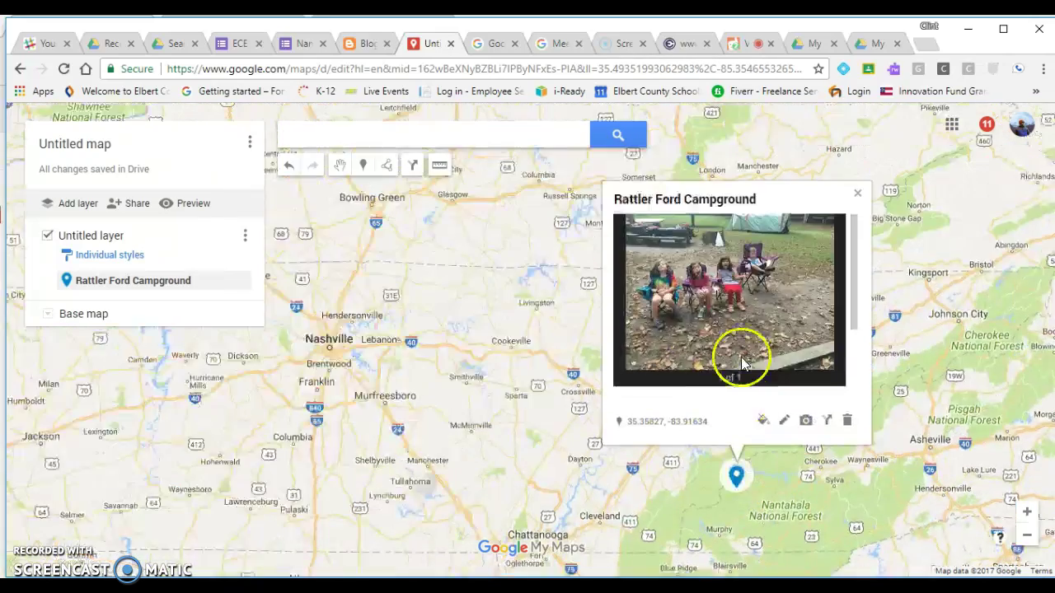
click(857, 194)
- Find Commerce, GA, United States and add it to the map as a marker
scroll(641, 399, down, 1)
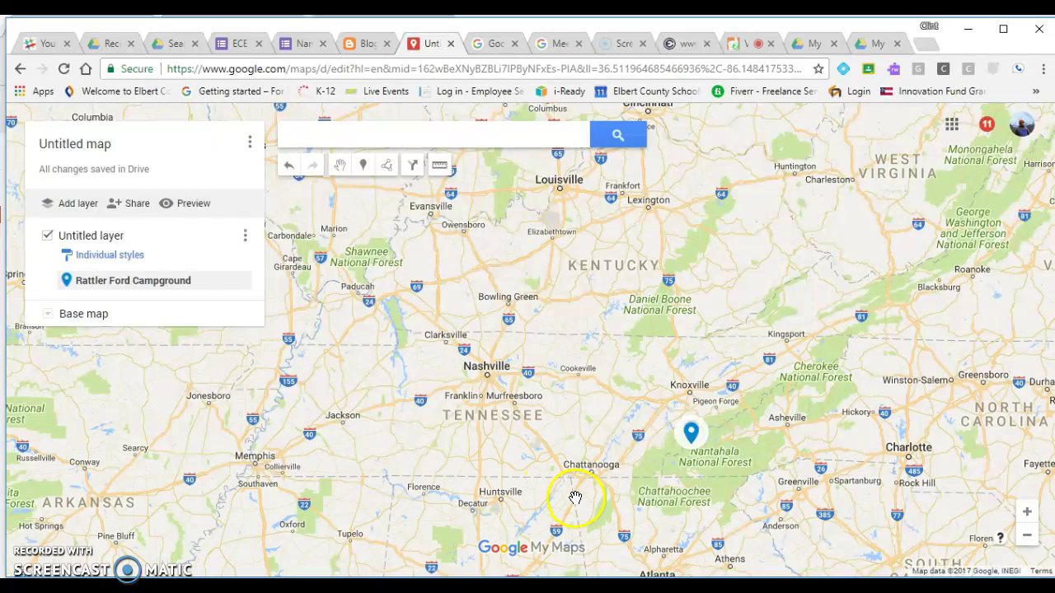
drag(687, 515, 668, 466)
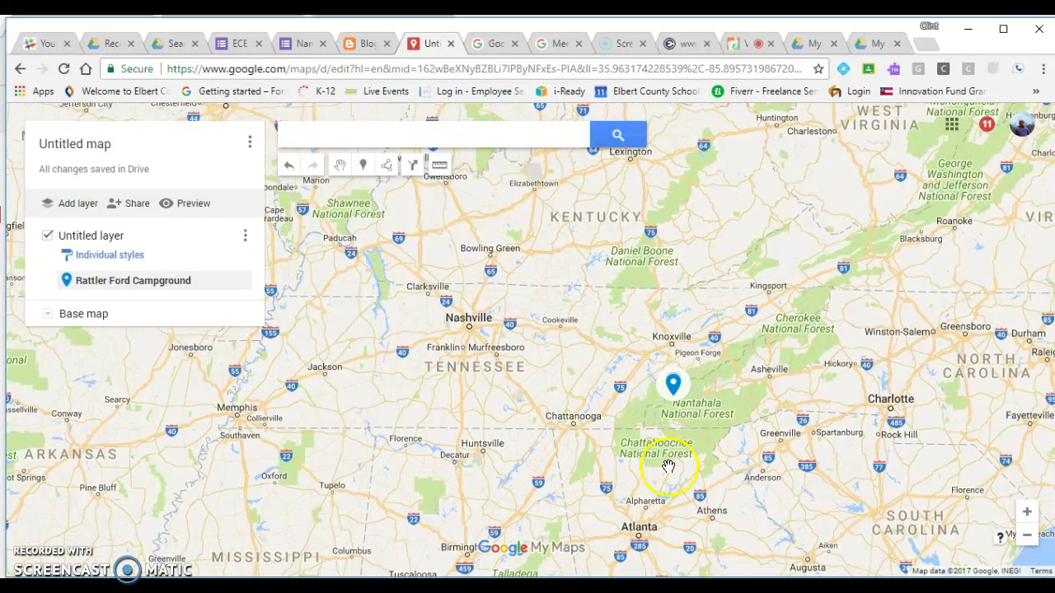
click(346, 131)
text(Comme)
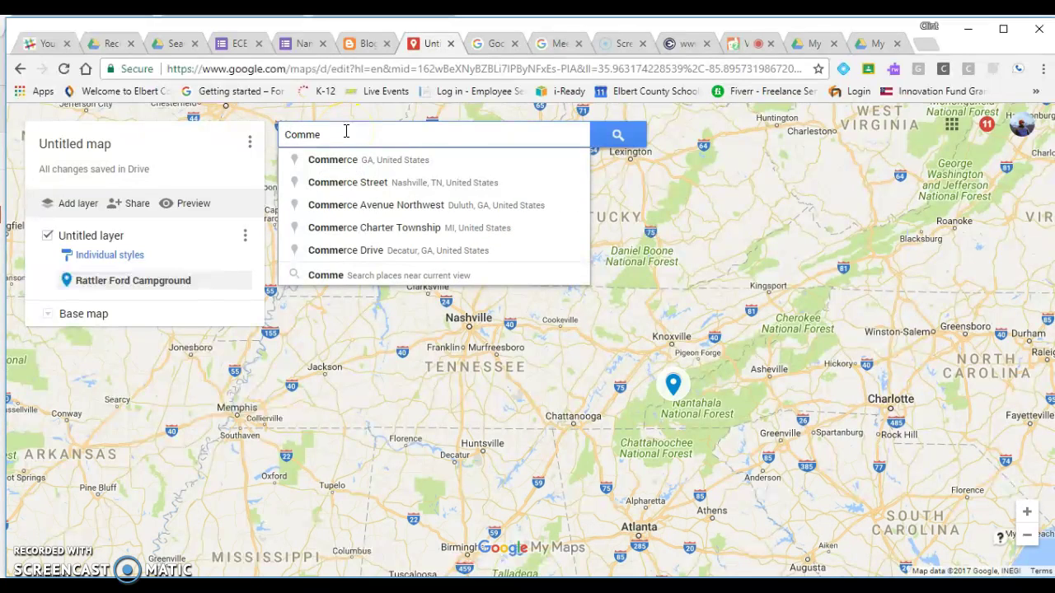
click(365, 162)
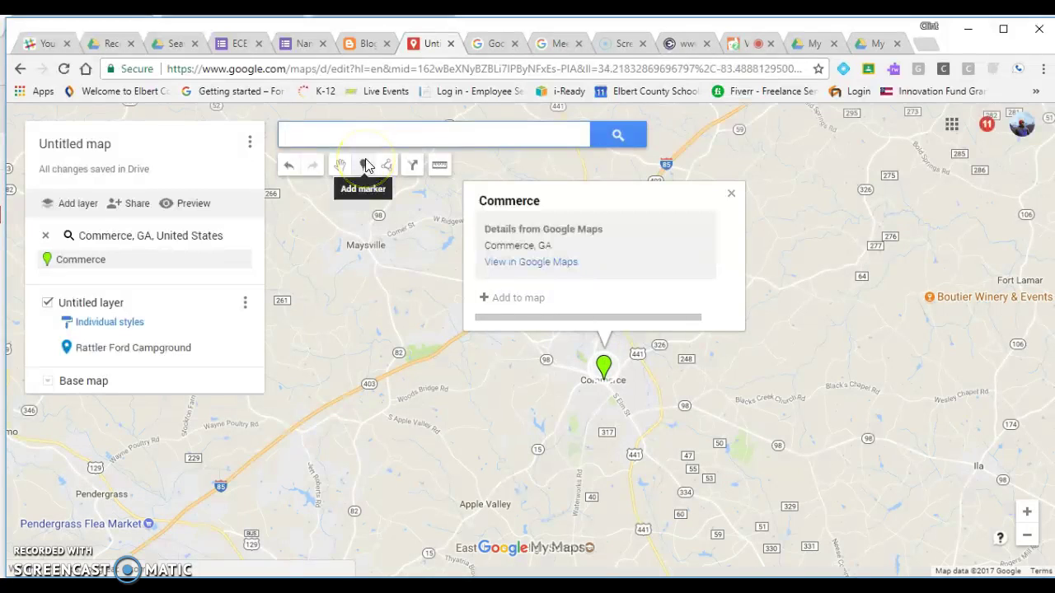
click(499, 299)
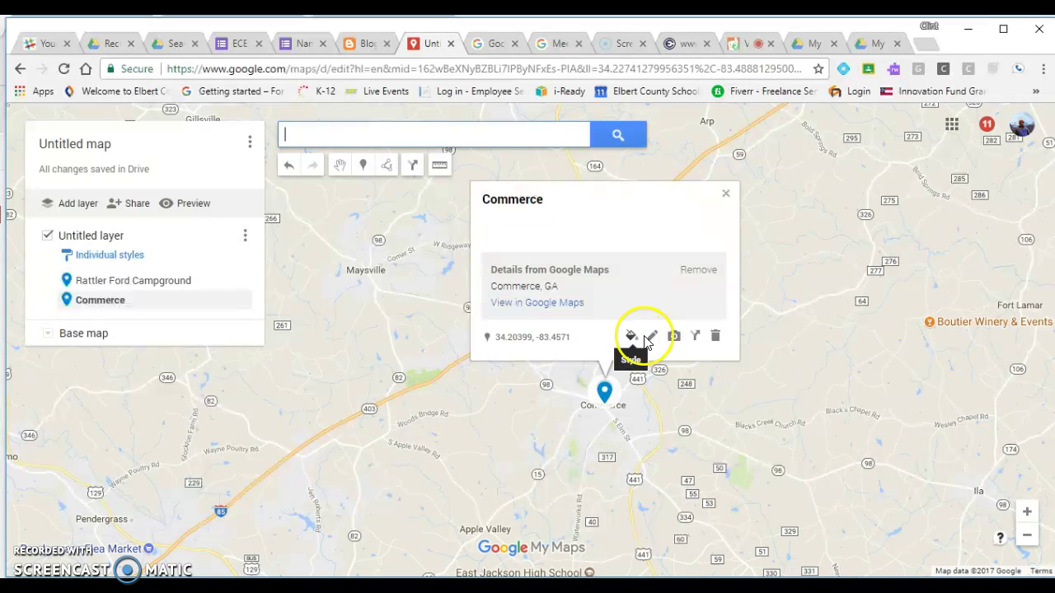
- Enter "coleman.com" as the Commerce marker's description and save it
click(652, 337)
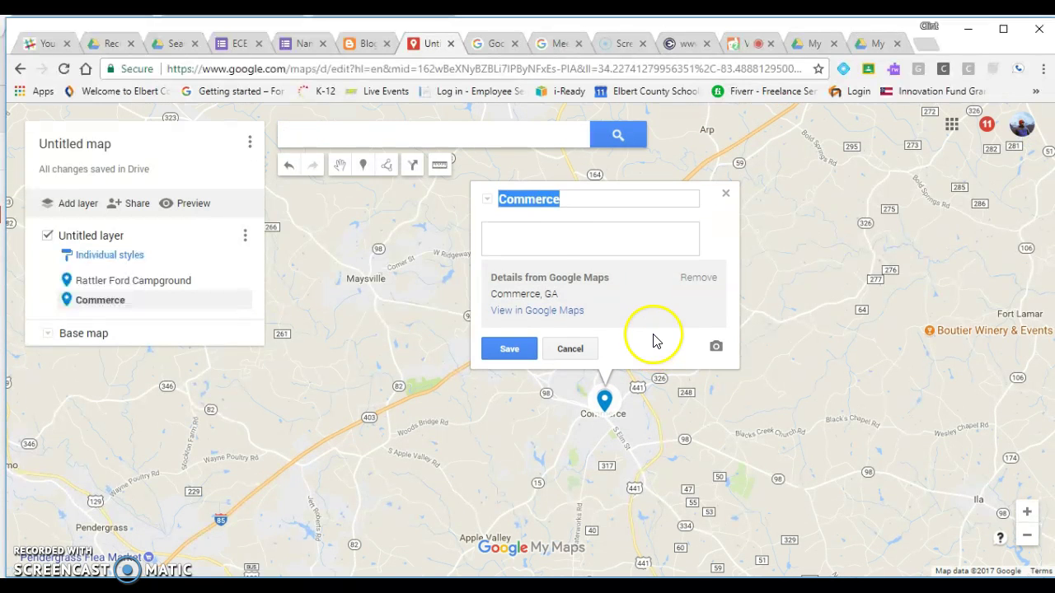
click(557, 241)
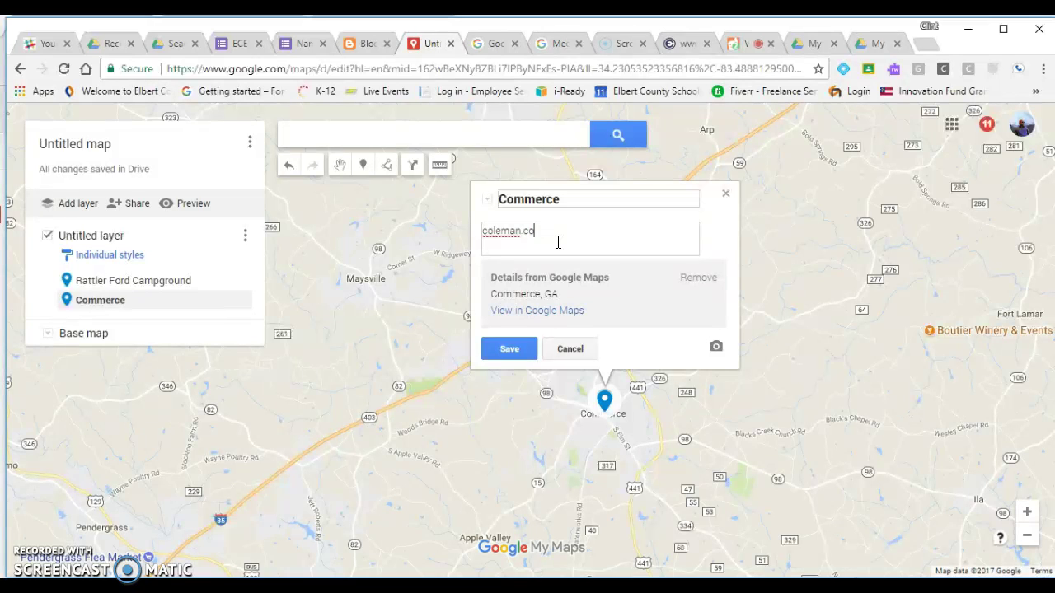
click(512, 353)
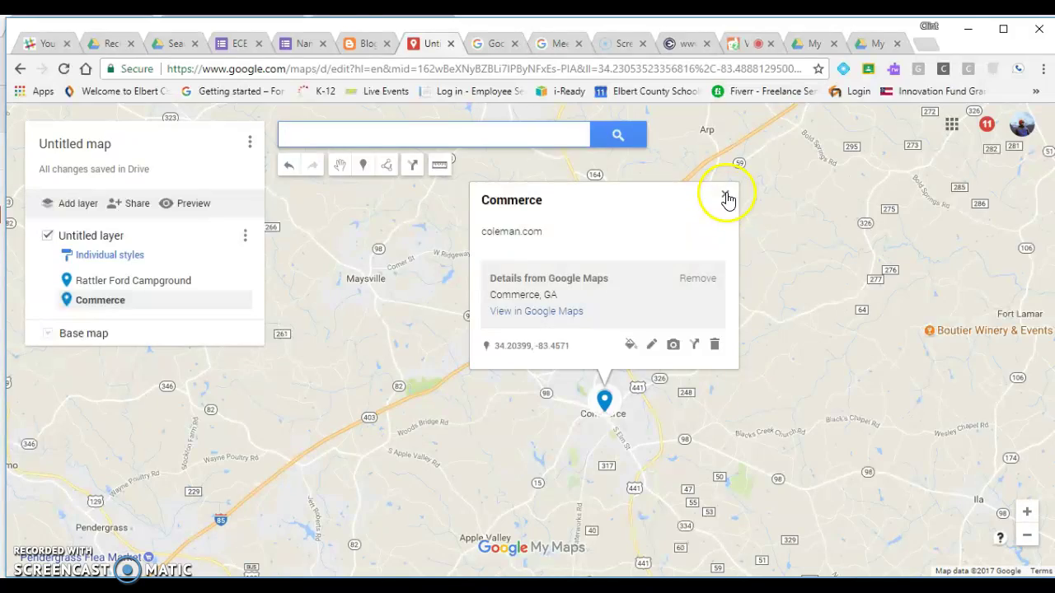
- Close the Commerce marker's card and measure the distance from Commerce to Rattler Ford Campground
click(725, 195)
scroll(747, 337, down, 5)
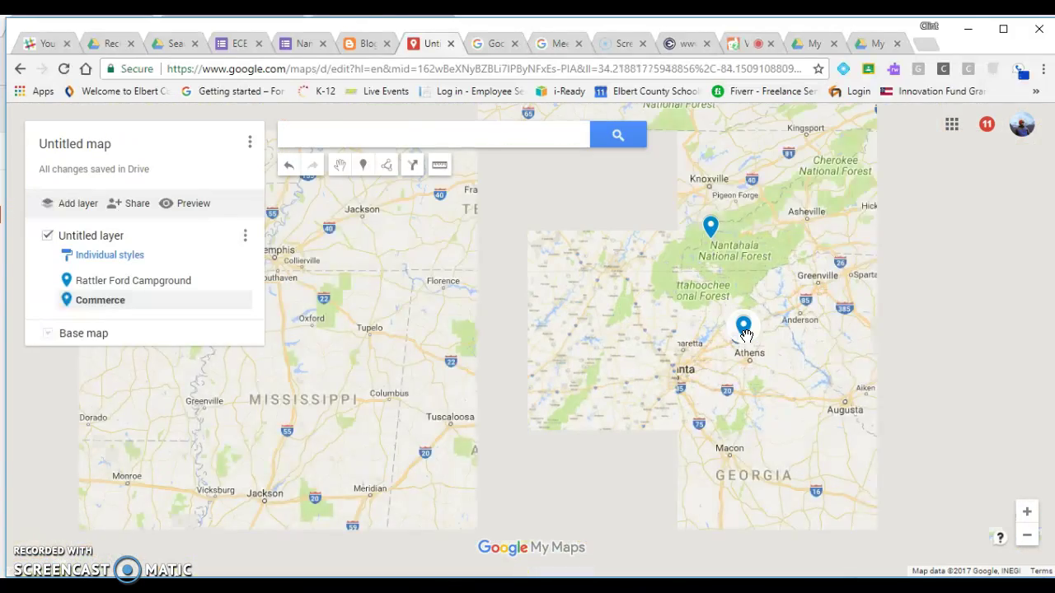
click(520, 250)
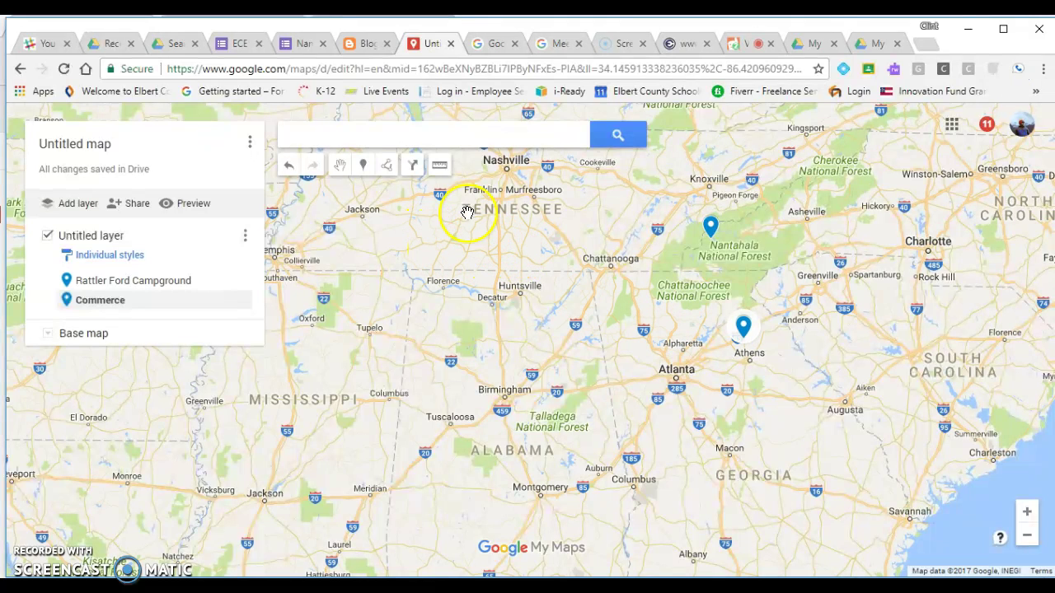
click(440, 168)
click(750, 338)
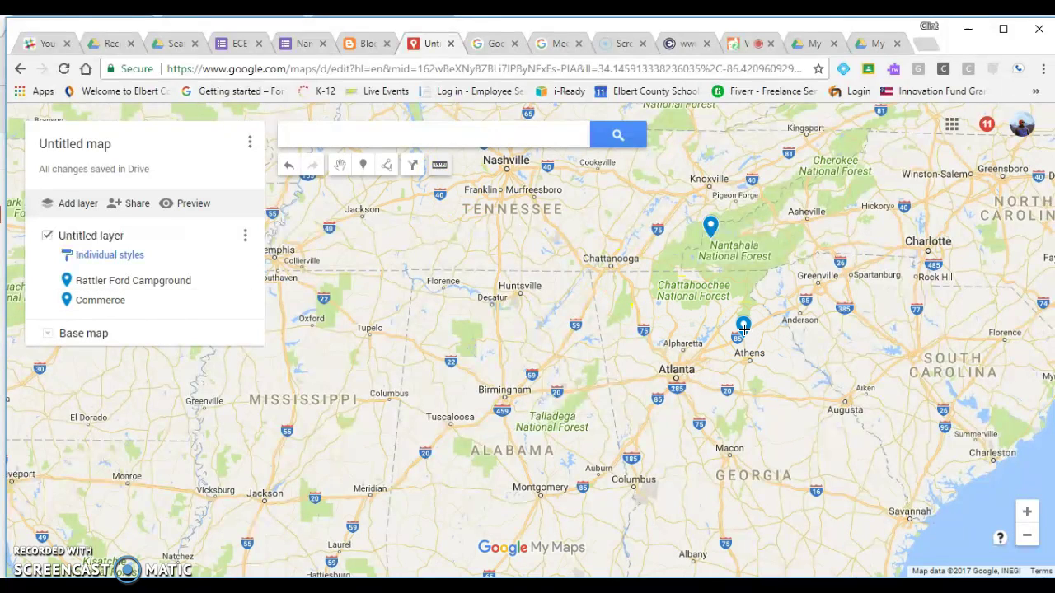
click(744, 328)
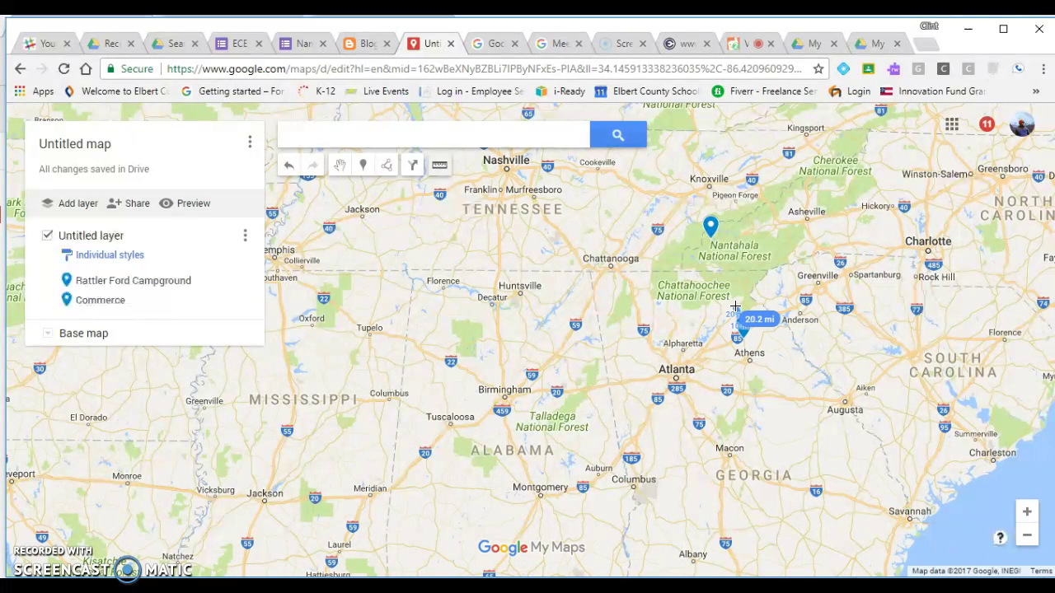
click(711, 234)
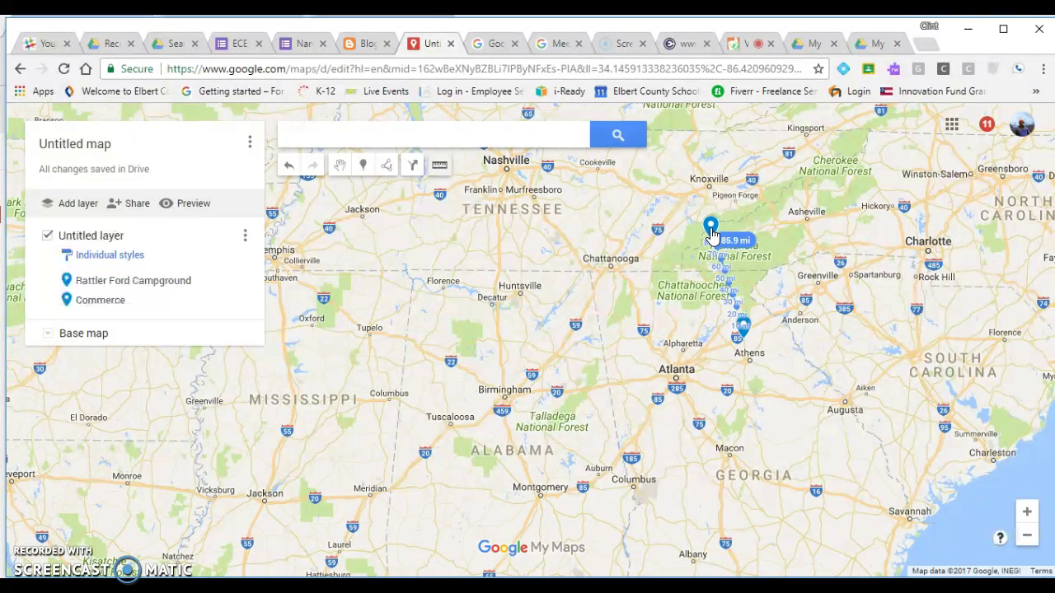
click(737, 376)
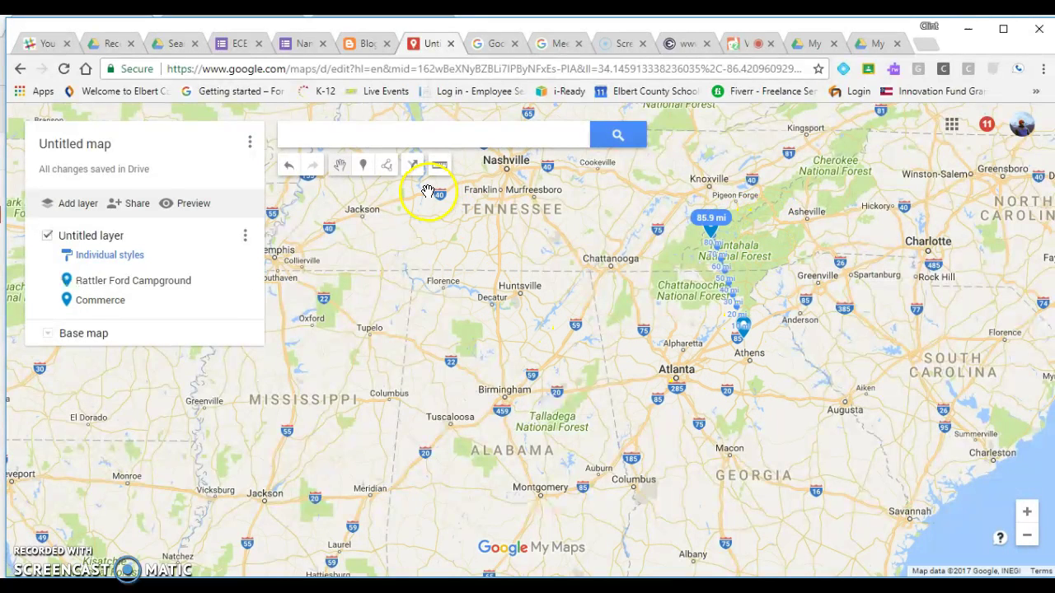
- Draw a line from the Commerce marker to the Rattler Ford Campground marker
click(387, 168)
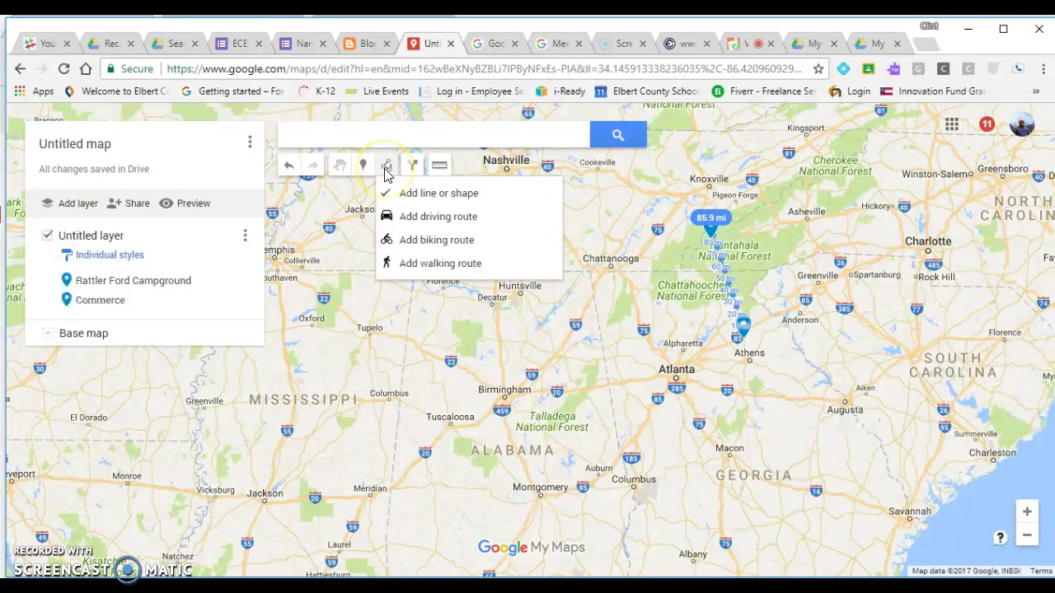
click(446, 198)
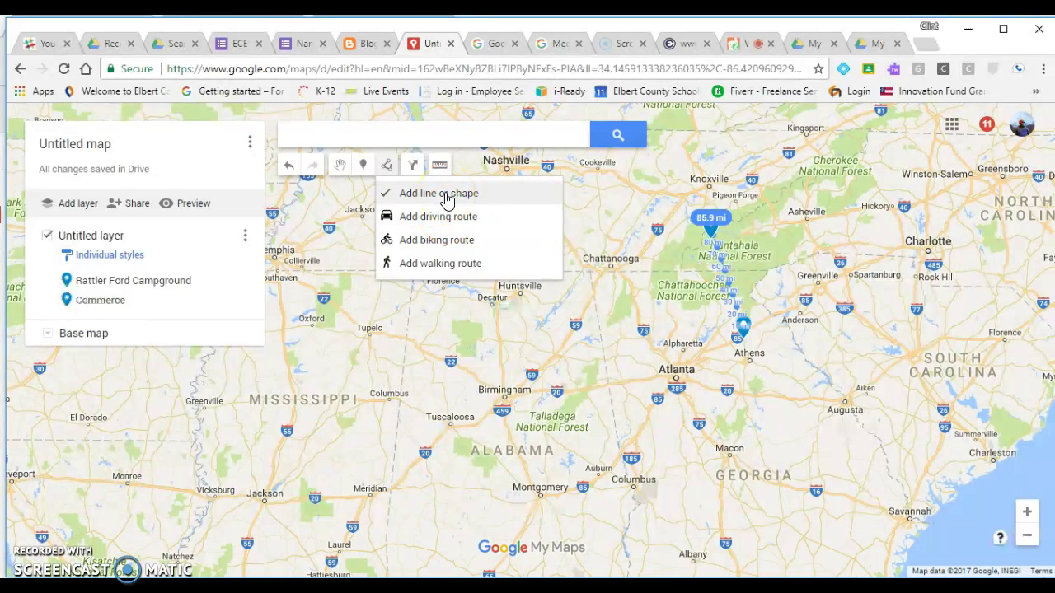
click(446, 198)
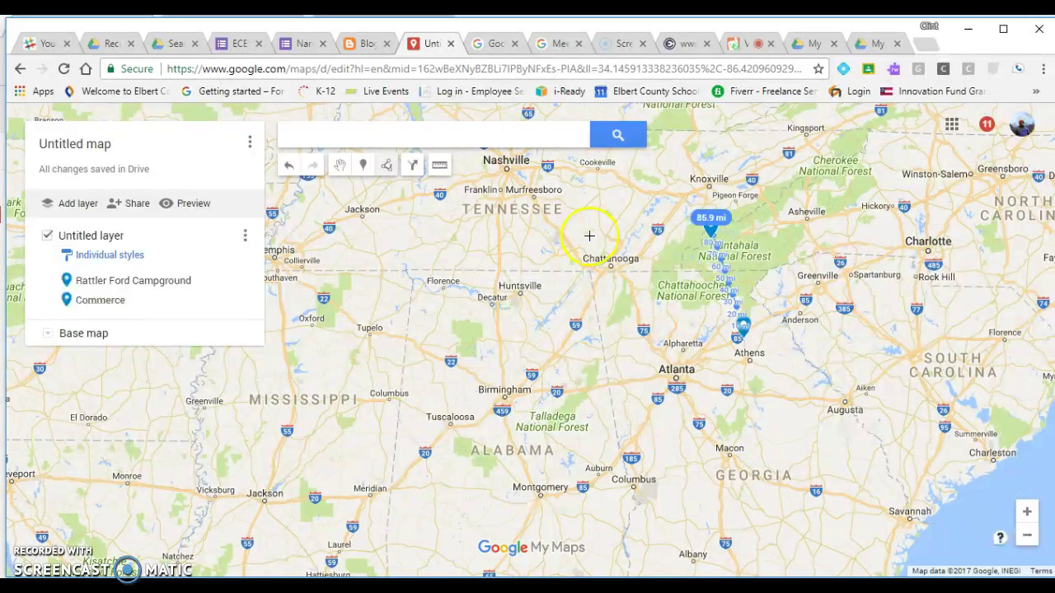
click(742, 331)
click(707, 225)
click(707, 225)
click(708, 230)
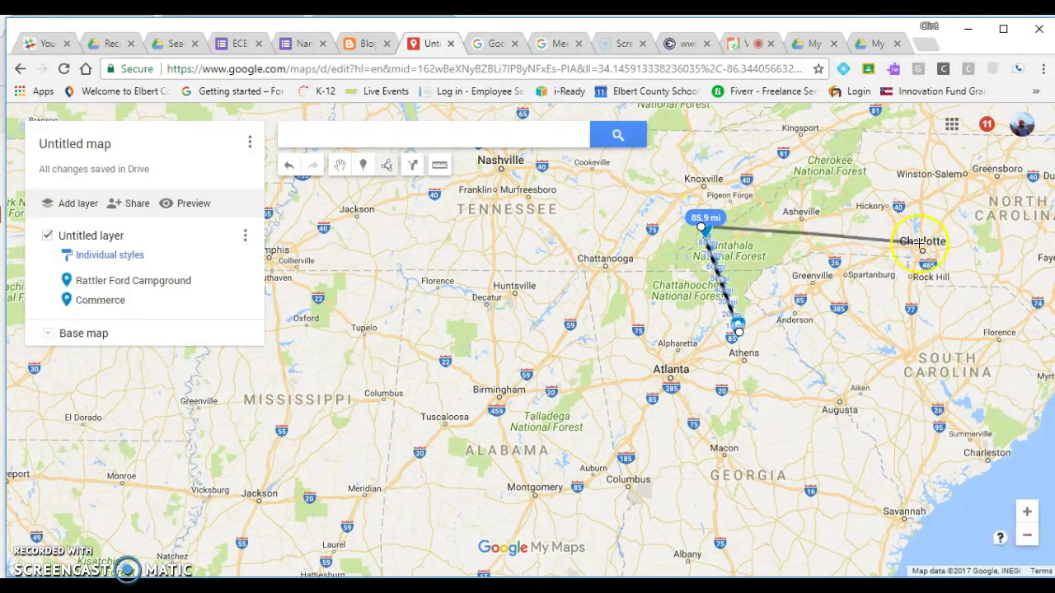
click(703, 233)
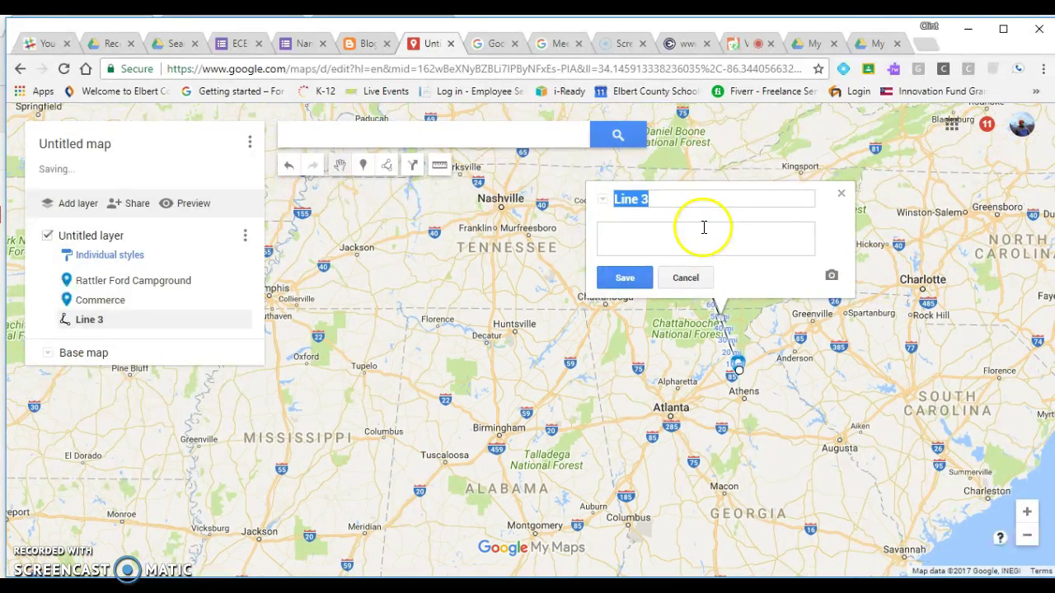
- Save the line without a description, and undo its creation
click(641, 235)
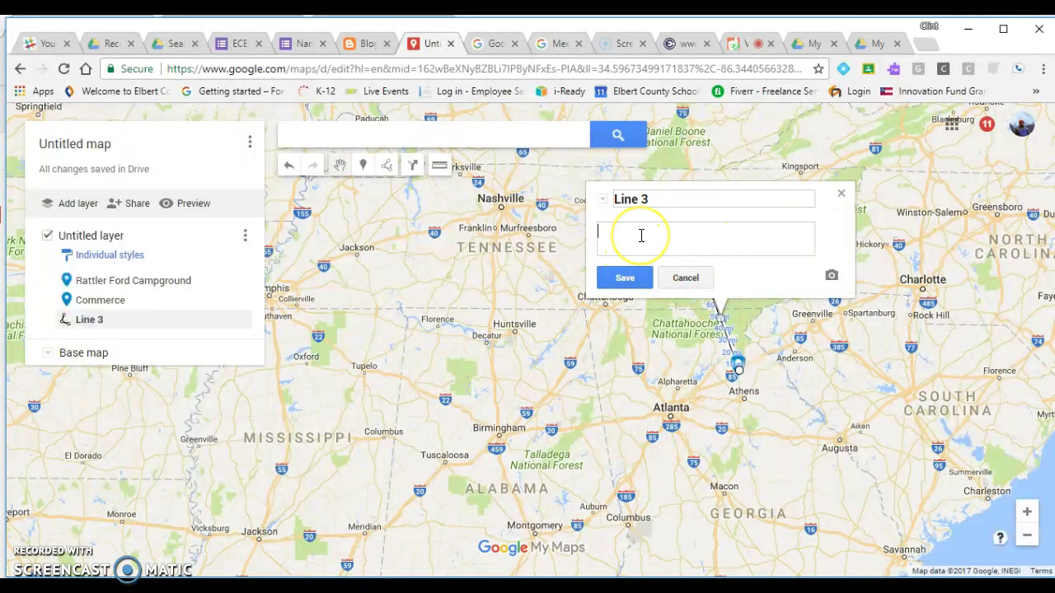
click(631, 280)
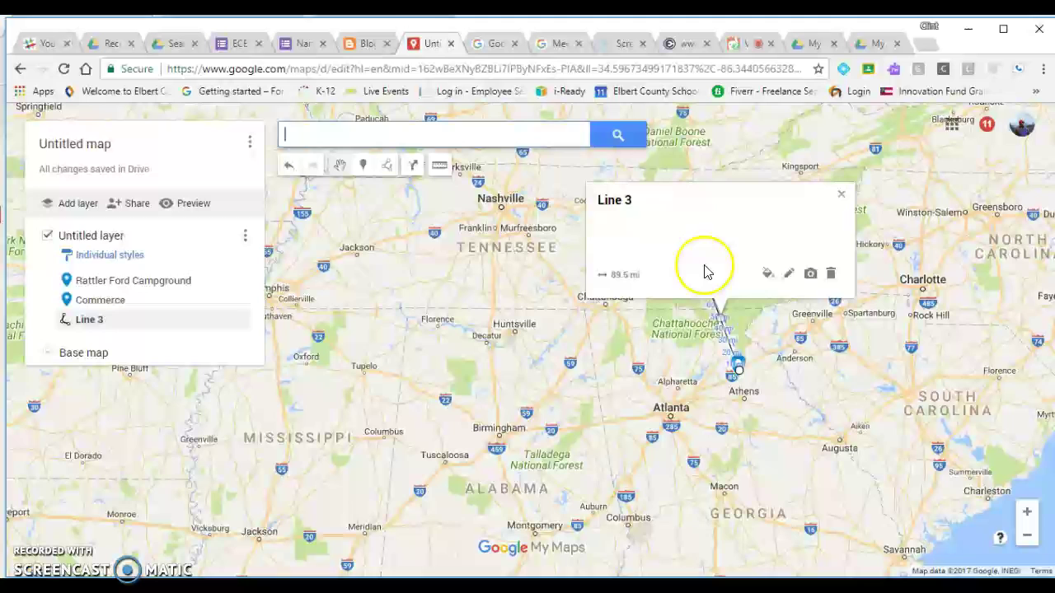
click(841, 195)
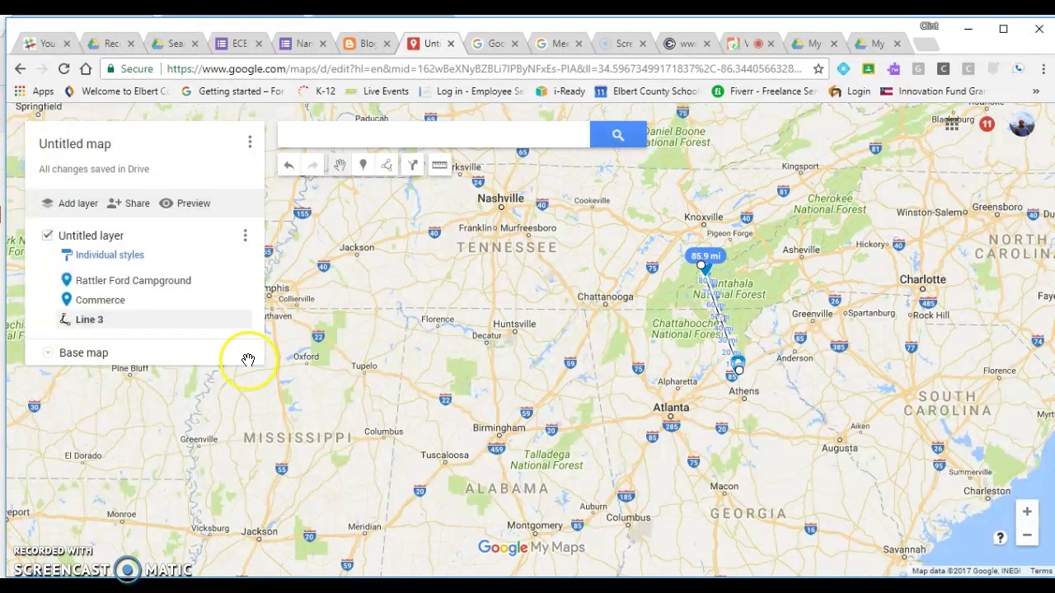
key(ctrl+z)
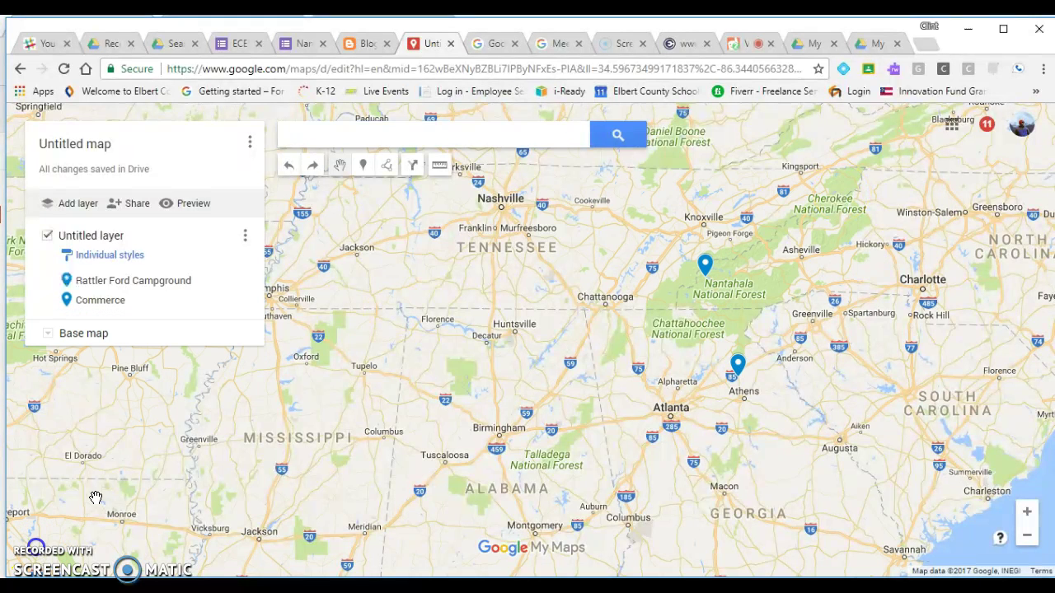
- Set the map title to "Trip to NC" and save it
click(104, 143)
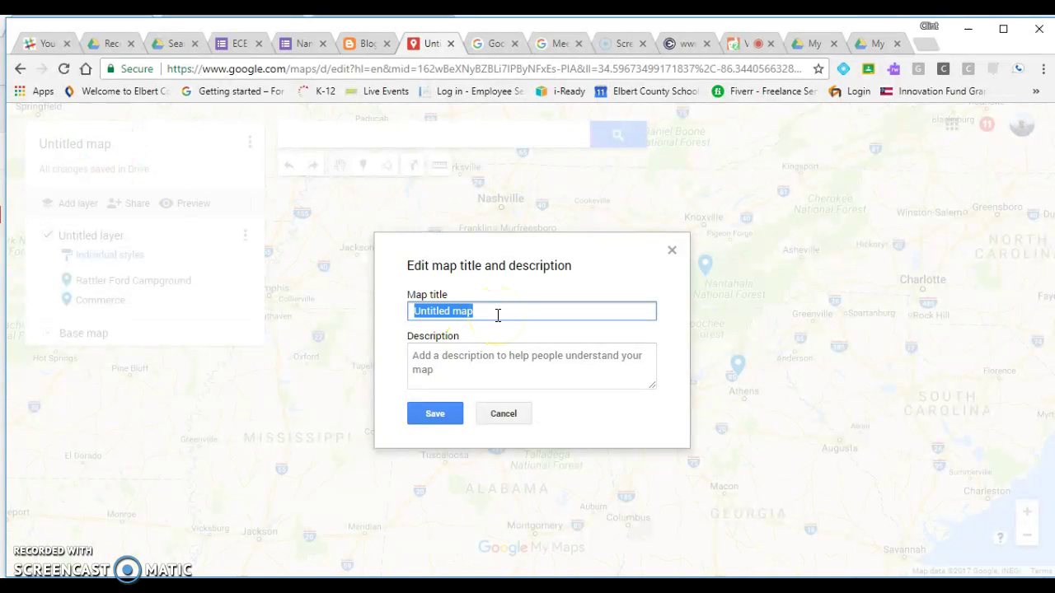
text(Trip to M)
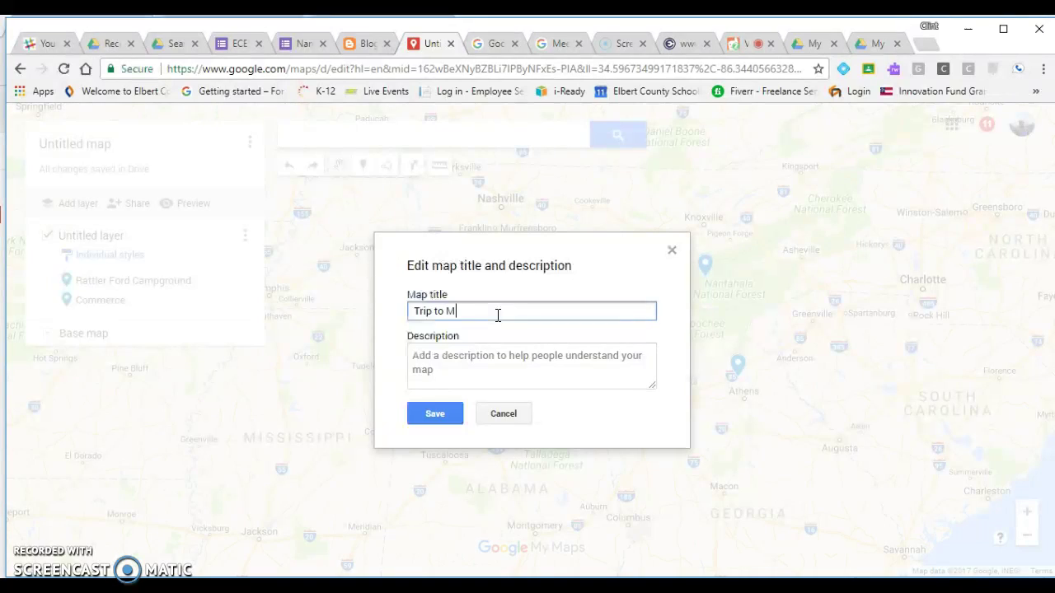
key(BackSpace)
text(NC)
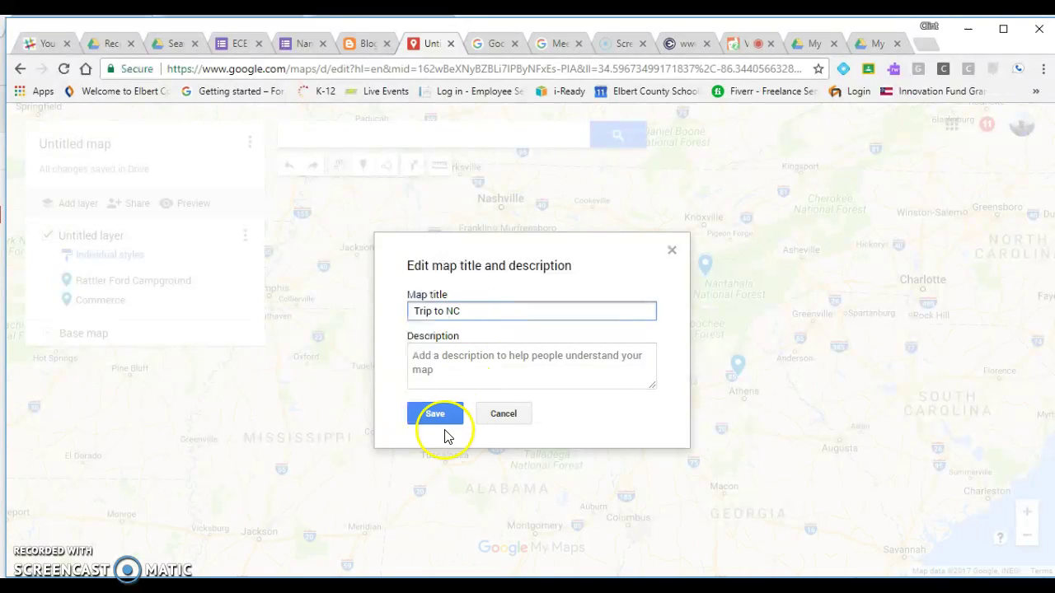
click(435, 414)
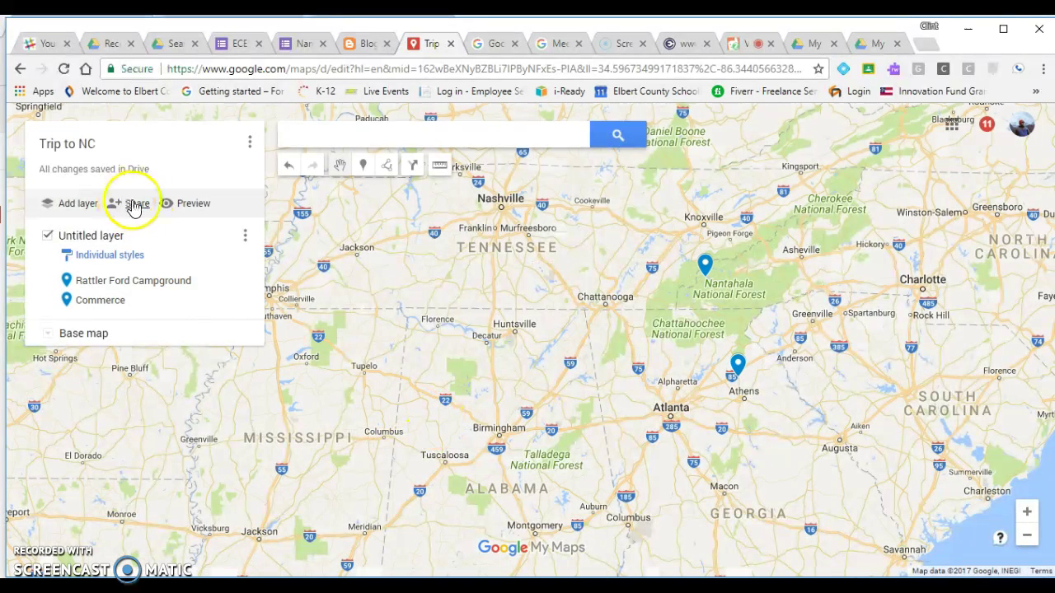
- Review the map's link sharing options and access levels, and leave the sharing settings without saving changes
click(134, 204)
click(669, 256)
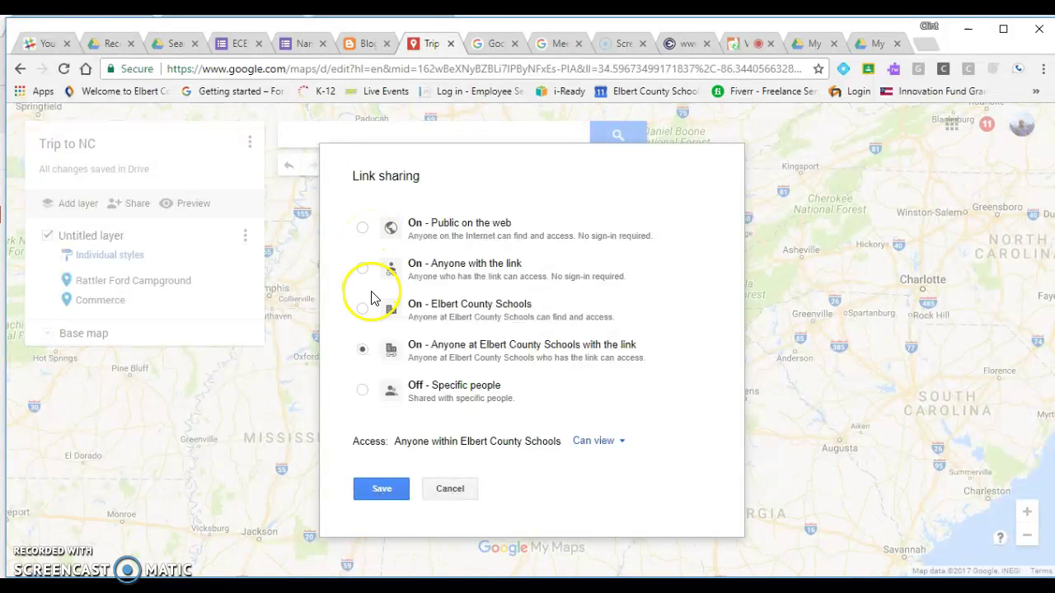
click(606, 441)
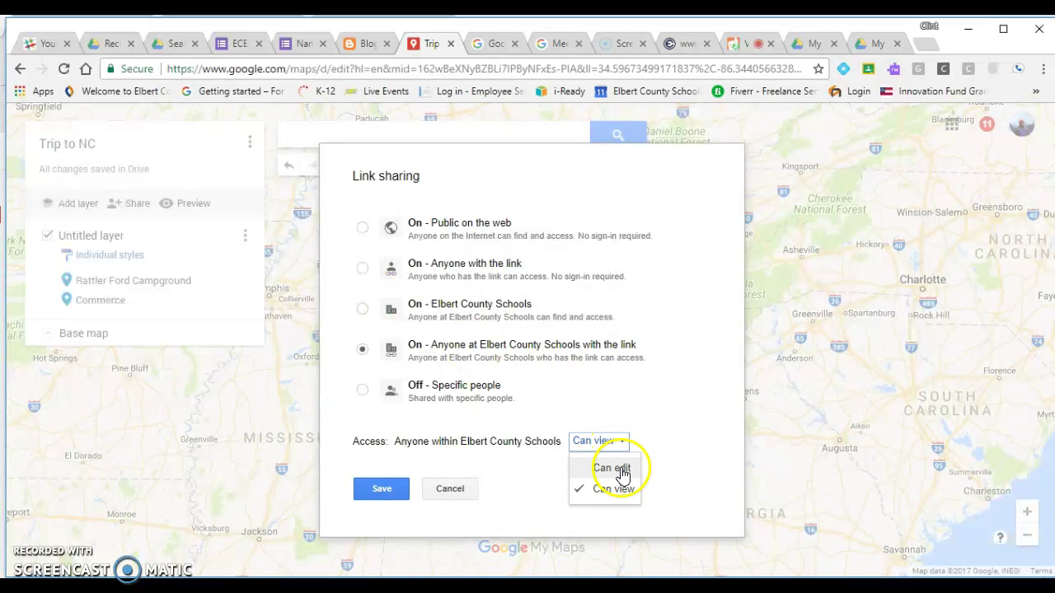
click(441, 495)
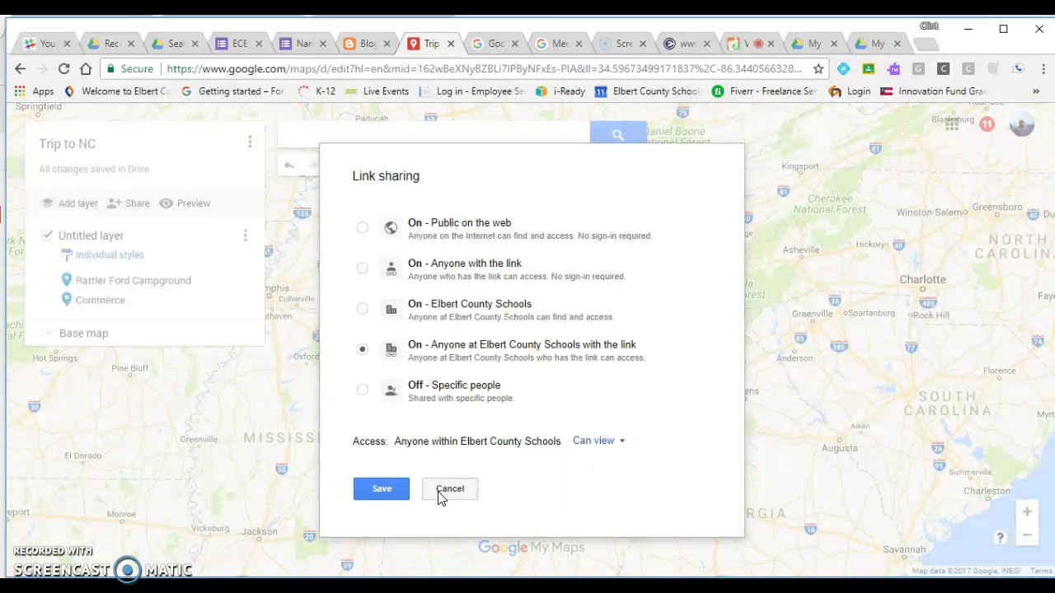
click(372, 538)
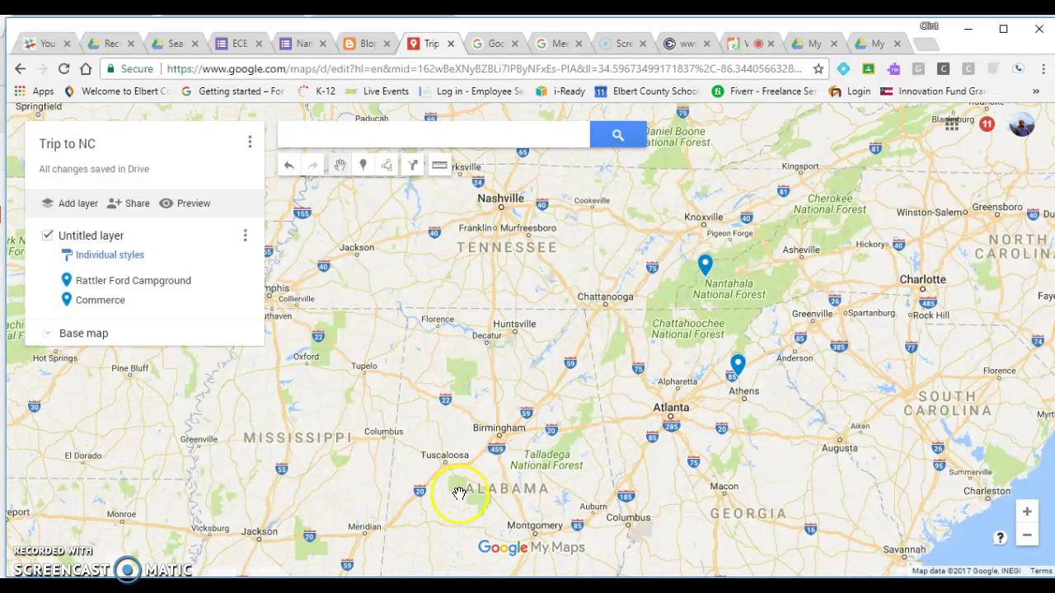